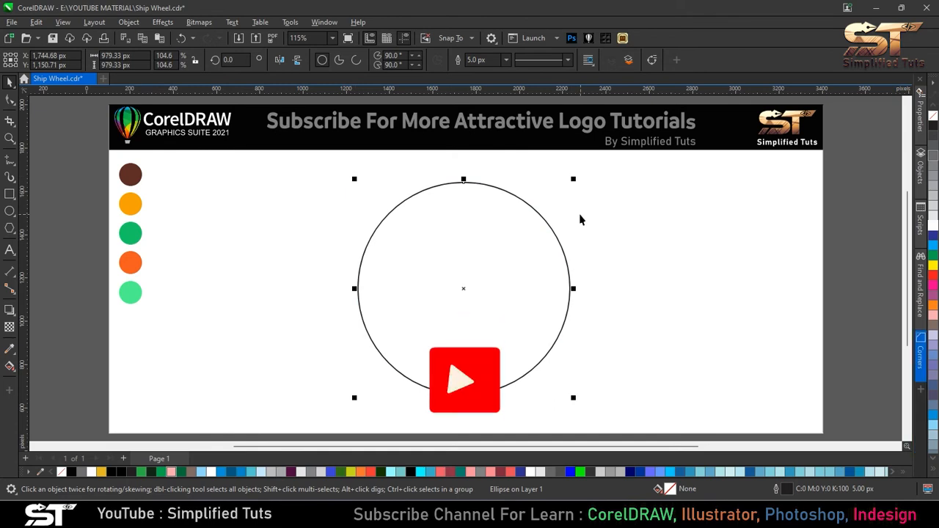
# Step: Make two small concentric copies of the large circle at its centre for the hub, the inner one about 62 px wide
pyautogui.moveTo(573, 179); pyautogui.dragTo(501, 283)
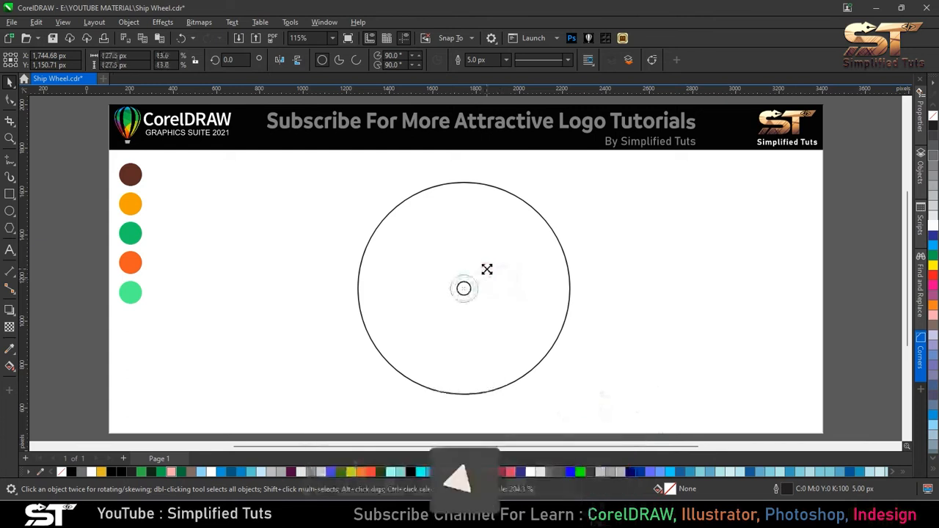
pyautogui.click(488, 268)
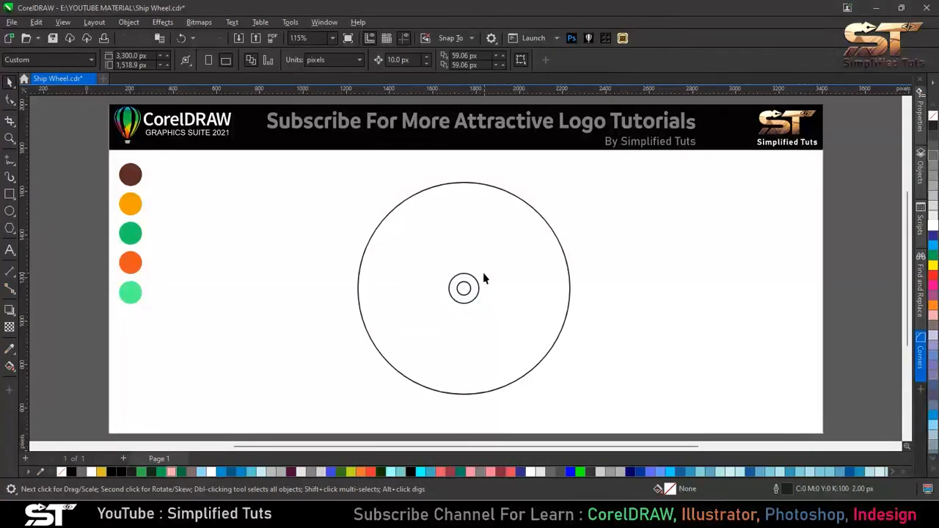
pyautogui.click(472, 285)
pyautogui.click(502, 293)
# Step: Draw a long horizontal bar with fully rounded ends across the large circle and centre it on the circle
pyautogui.click(11, 193)
pyautogui.moveTo(313, 277); pyautogui.dragTo(610, 297)
pyautogui.press('F10')
pyautogui.moveTo(314, 296); pyautogui.dragTo(360, 306)
pyautogui.click(8, 82)
pyautogui.click(496, 196)
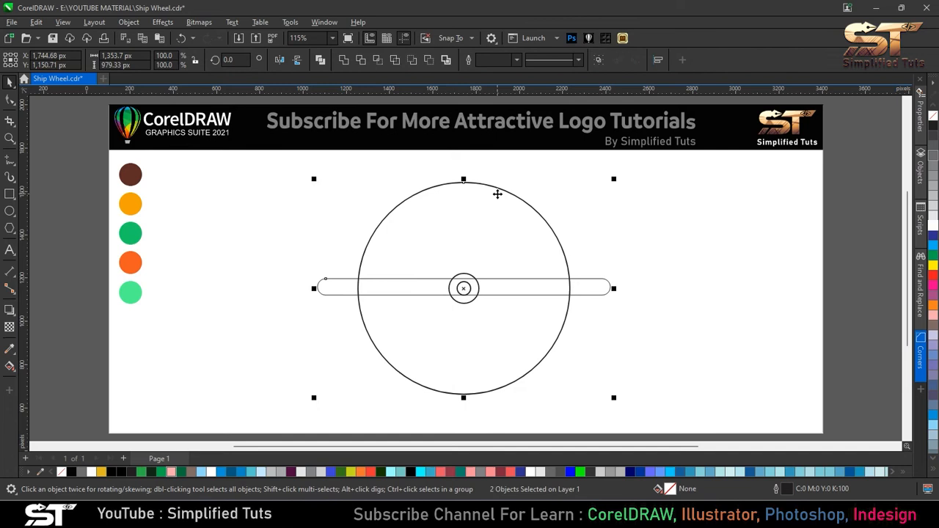
# Step: Rotate two copies of the bar about the centre at 60° intervals to form six evenly spaced spokes
pyautogui.click(602, 287)
pyautogui.click(602, 288)
pyautogui.moveTo(615, 276); pyautogui.dragTo(408, 172)
pyautogui.rightClick(523, 183)
pyautogui.rightClick(408, 171)
pyautogui.click(526, 309)
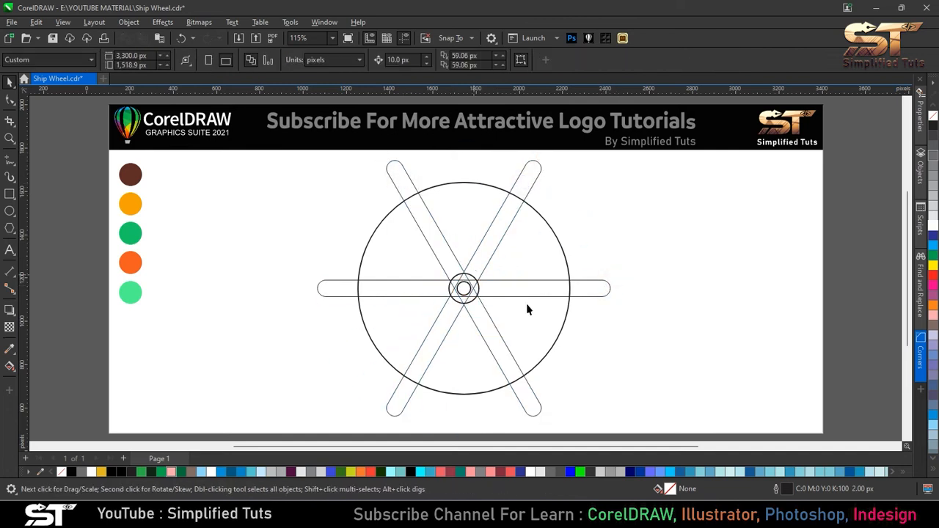
# Step: Place the hub circles in front of the spokes, covering the spoke lines inside the hub with white
pyautogui.moveTo(849, 350); pyautogui.dragTo(432, 265)
pyautogui.click(435, 270)
pyautogui.click(471, 278)
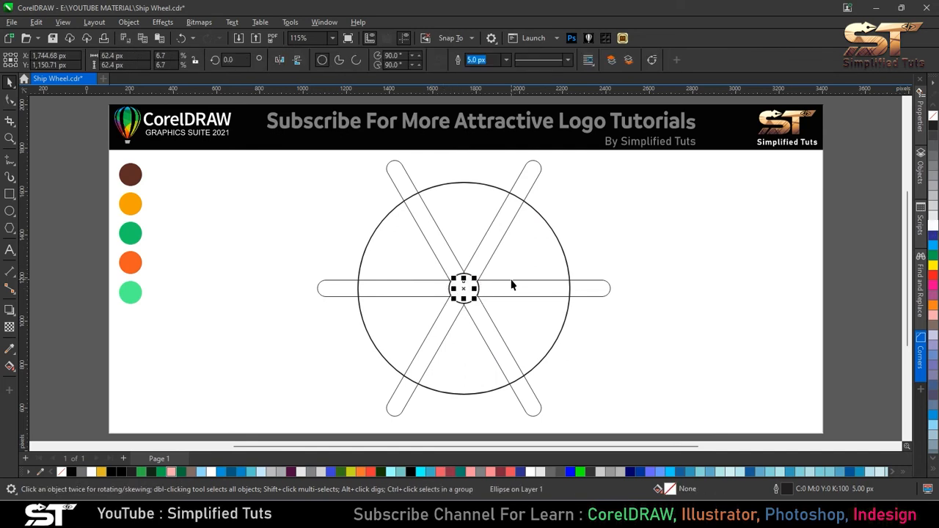
pyautogui.click(849, 409)
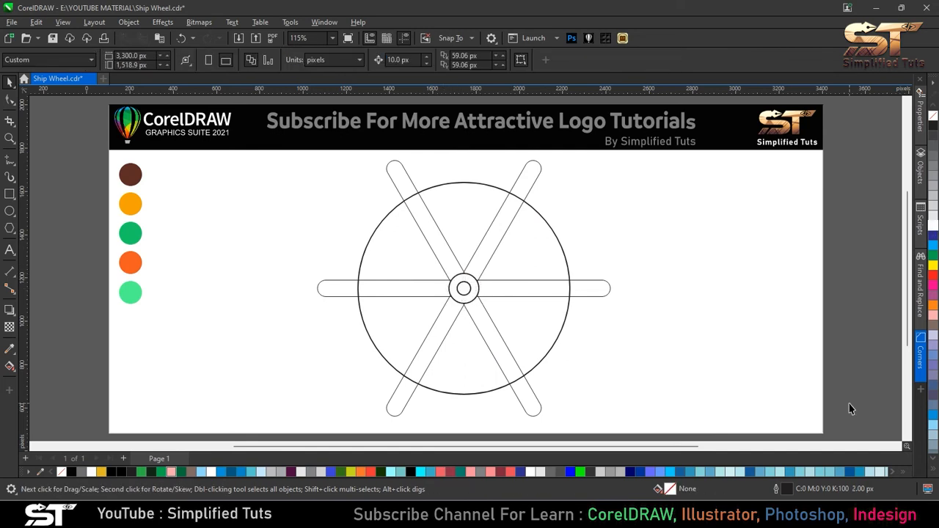
# Step: Add a concentric copy of the rim circle about 914 px wide, plus a second copy of it about 25 px lower
pyautogui.click(481, 204)
pyautogui.moveTo(575, 178); pyautogui.dragTo(566, 184)
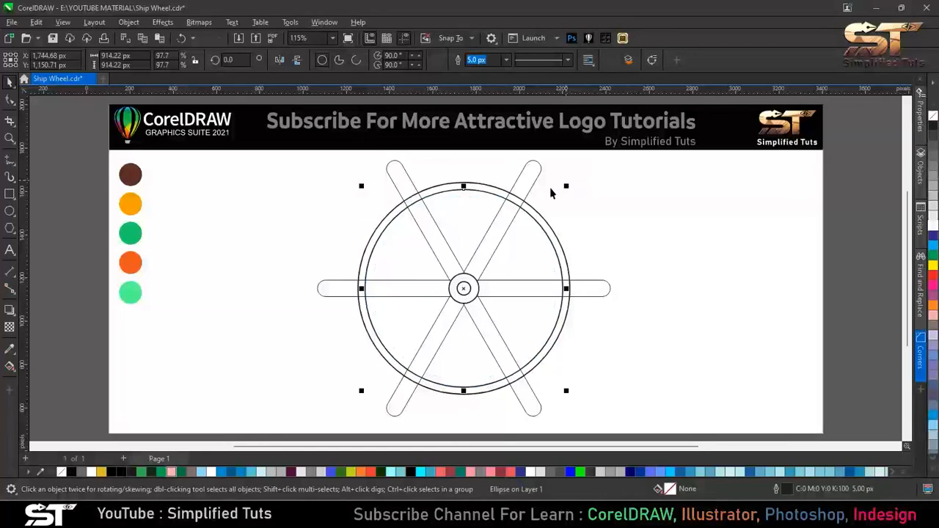
pyautogui.scroll(2, 463, 213)
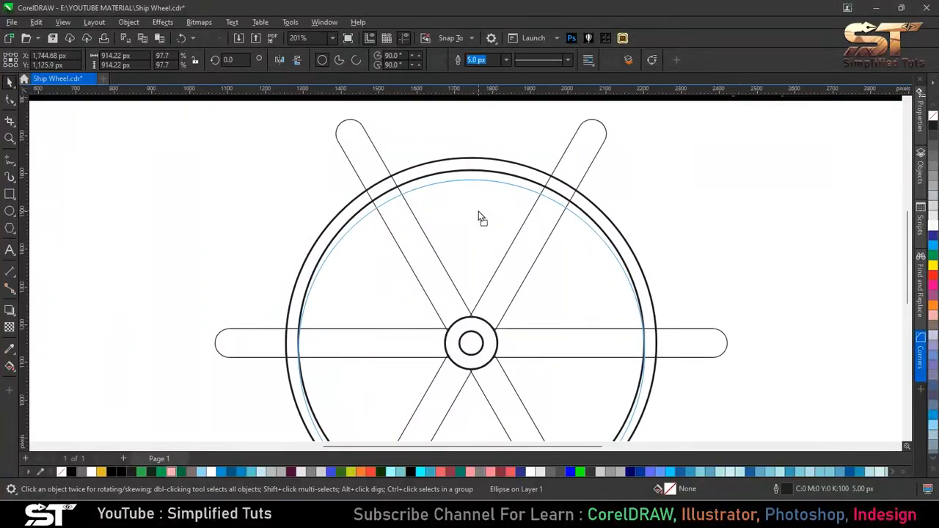
pyautogui.click(478, 218)
# Step: Fill the crescent regions between the two inner circles using Smart Fill
pyautogui.click(11, 373)
pyautogui.click(52, 380)
pyautogui.click(451, 176)
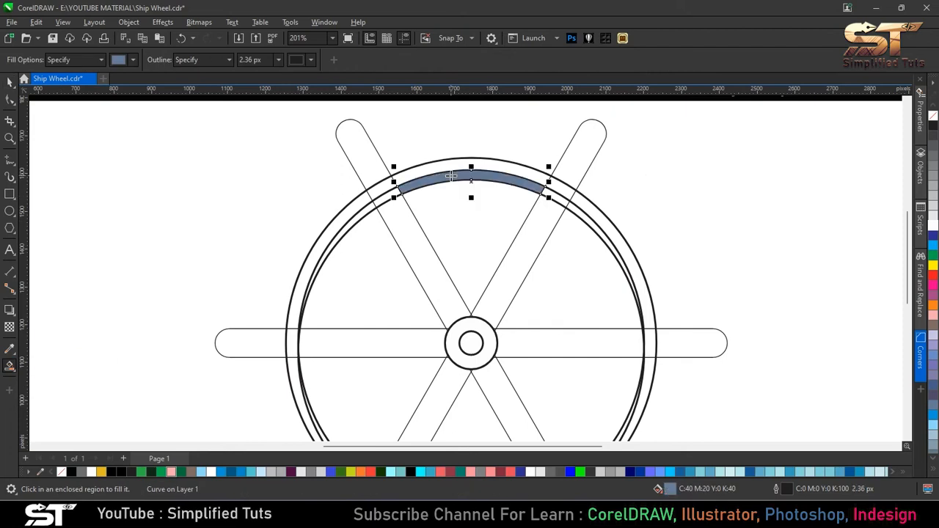
pyautogui.click(578, 214)
pyautogui.click(396, 194)
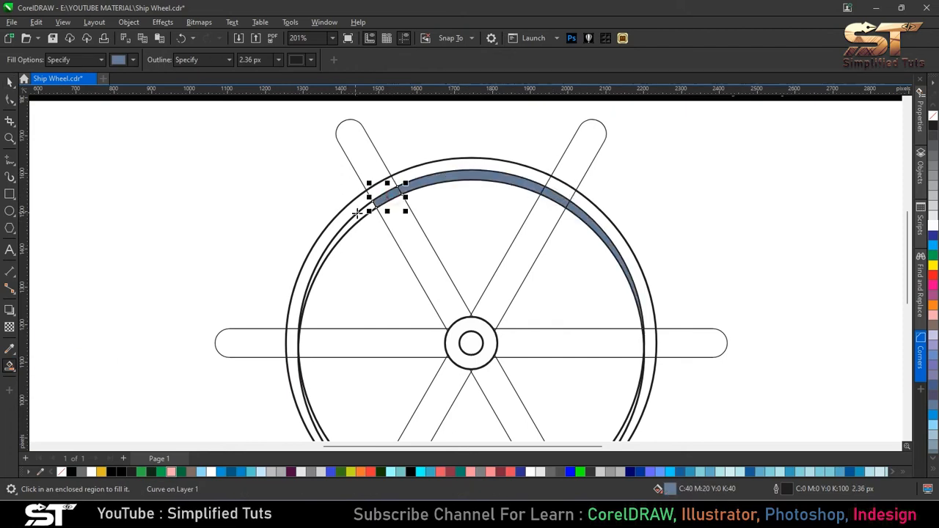
pyautogui.click(358, 214)
# Step: Delete the two inner helper circles, keeping the filled crescent pieces
pyautogui.click(10, 82)
pyautogui.click(445, 211)
pyautogui.press('Delete')
pyautogui.click(467, 209)
pyautogui.press('Delete')
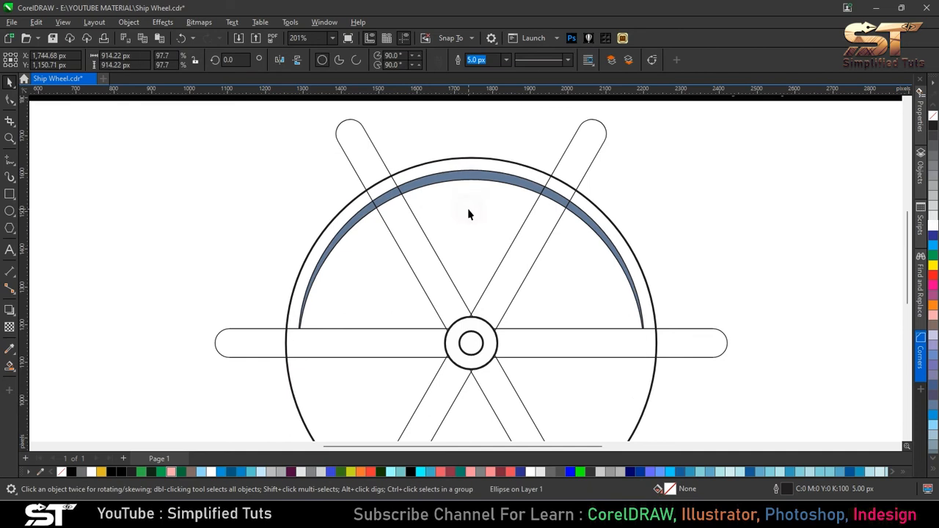
# Step: Weld the filled crescent pieces into a single shape
pyautogui.scroll(-2, 460, 225)
pyautogui.click(370, 231)
pyautogui.keyDown('shift'); pyautogui.click(453, 192); pyautogui.keyUp('shift')
pyautogui.keyDown('shift'); pyautogui.click(522, 217); pyautogui.keyUp('shift')
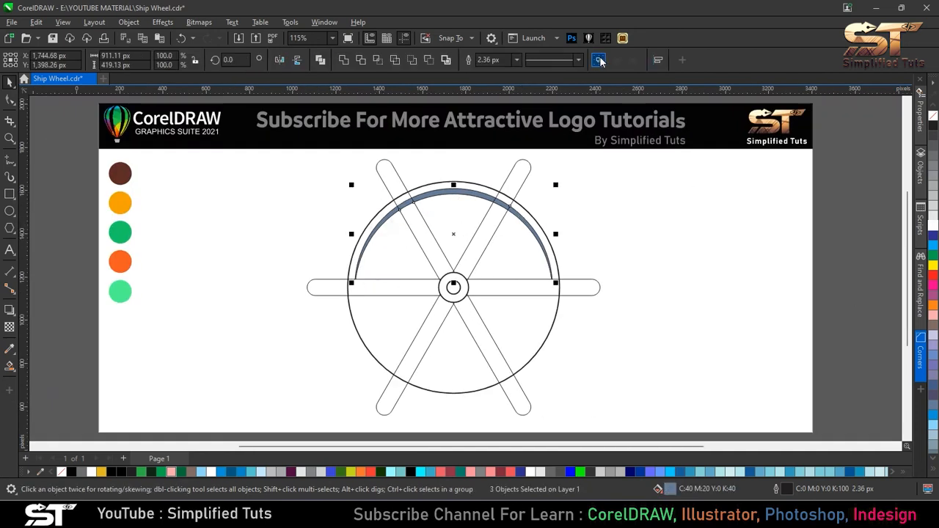
pyautogui.click(345, 63)
pyautogui.hotkey('ctrl', 'z')
pyautogui.hotkey('ctrl', 'z')
pyautogui.moveTo(450, 191); pyautogui.dragTo(518, 190)
pyautogui.hotkey('ctrl', 'z')
pyautogui.click(343, 63)
pyautogui.click(525, 229)
pyautogui.hotkey('ctrl', 'z')
# Step: Break the crescent's outline at the upper seam node where it crosses the upper right spoke
pyautogui.scroll(2, 497, 198)
pyautogui.scroll(5, 499, 196)
pyautogui.press('F10')
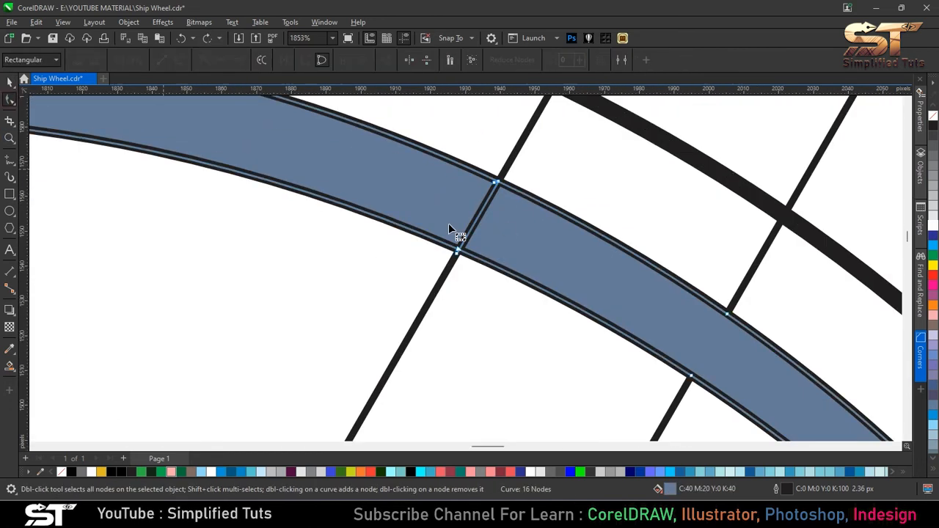
pyautogui.scroll(5, 497, 185)
pyautogui.moveTo(522, 176); pyautogui.dragTo(512, 242)
pyautogui.hotkey('ctrl', 'z')
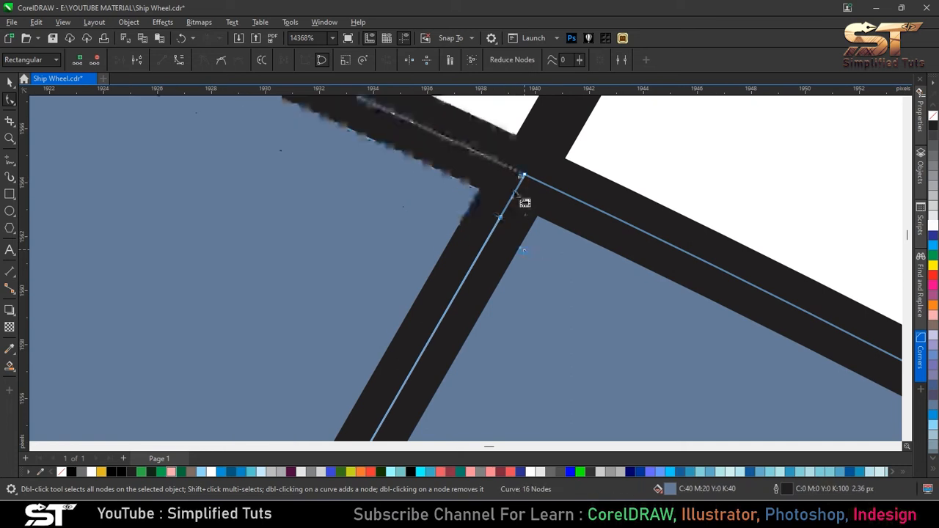
pyautogui.moveTo(524, 175); pyautogui.dragTo(596, 249)
pyautogui.hotkey('ctrl', 'z')
pyautogui.click(140, 62)
pyautogui.moveTo(524, 175); pyautogui.dragTo(514, 224)
pyautogui.press('Delete')
pyautogui.click(524, 177)
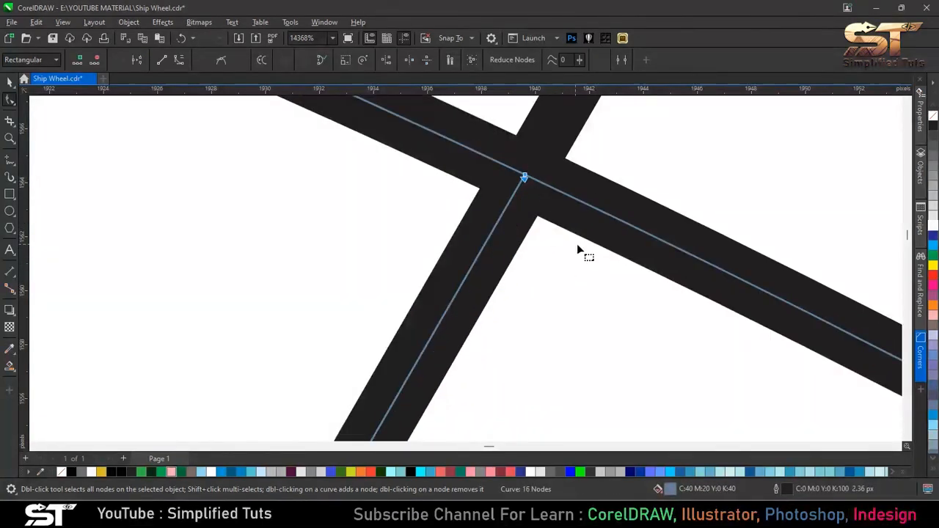
# Step: Delete the leftover seam segment from the crescent and join the loose end nodes to close its outline
pyautogui.click(494, 222)
pyautogui.moveTo(524, 176); pyautogui.dragTo(525, 226)
pyautogui.hotkey('ctrl', 'z')
pyautogui.click(137, 60)
pyautogui.click(507, 196)
pyautogui.moveTo(524, 178); pyautogui.dragTo(516, 254)
pyautogui.press('Delete')
pyautogui.moveTo(507, 150); pyautogui.dragTo(550, 217)
pyautogui.click(307, 64)
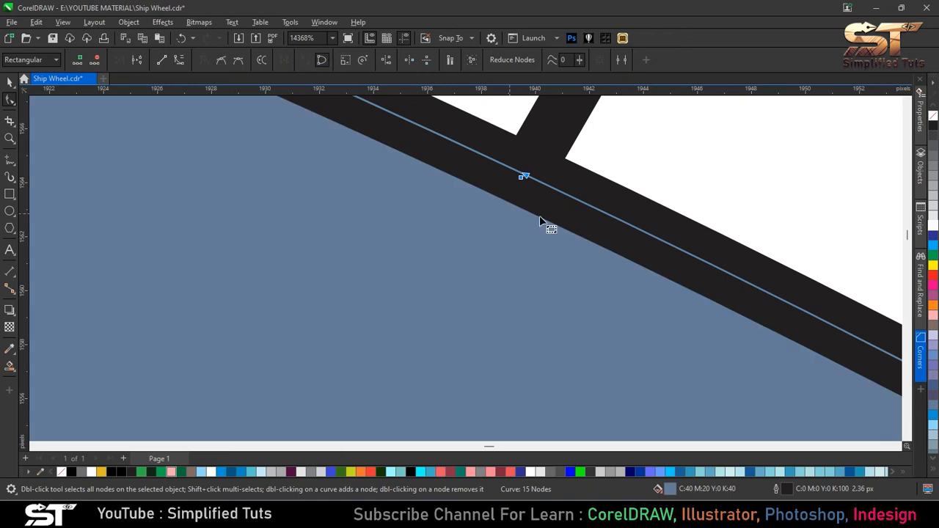
pyautogui.scroll(-6, 543, 220)
pyautogui.press('space')
pyautogui.scroll(-10, 477, 235)
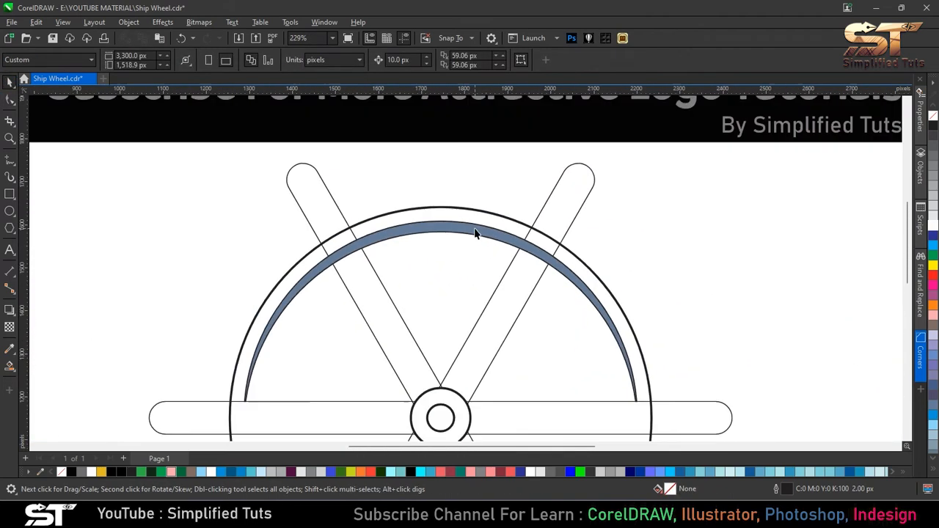
# Step: Draw a polygon between the two upper spokes and reduce it to 3 sides
pyautogui.hotkey('ctrl', 'a')
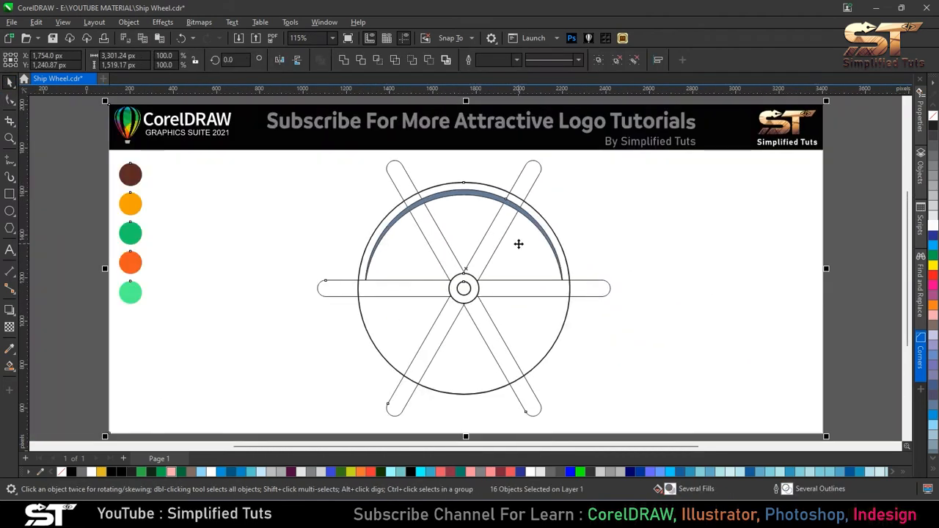
pyautogui.click(518, 244)
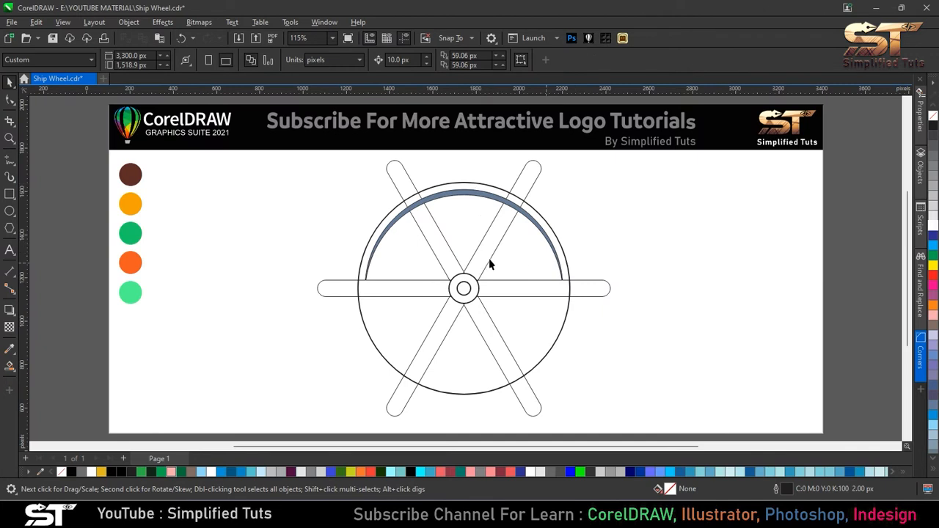
pyautogui.press('F7')
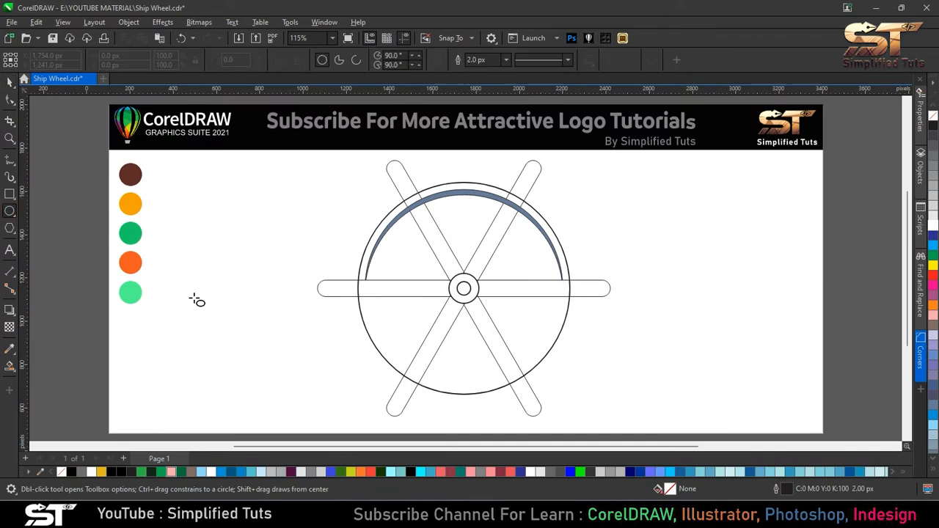
pyautogui.click(14, 233)
pyautogui.click(49, 228)
pyautogui.moveTo(440, 202); pyautogui.dragTo(491, 247)
pyautogui.click(347, 63)
pyautogui.click(346, 63)
# Step: Rotate the triangle 180° so that it points down towards the hub
pyautogui.click(10, 83)
pyautogui.click(465, 224)
pyautogui.moveTo(492, 201); pyautogui.dragTo(450, 215)
# Step: Fit the triangle's edge against the spoke and centre the triangle horizontally on the rim circle
pyautogui.scroll(5, 447, 220)
pyautogui.moveTo(360, 242)
pyautogui.mouseDown()
pyautogui.moveTo(346, 247)
pyautogui.moveTo(350, 257)
pyautogui.moveTo(346, 249)
pyautogui.mouseUp()
pyautogui.scroll(-3, 484, 294)
pyautogui.scroll(3, 488, 310)
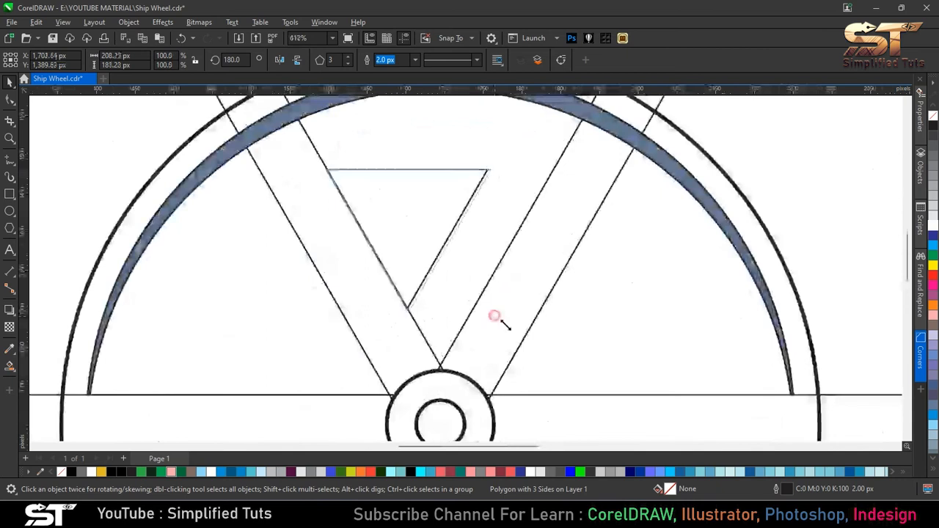
pyautogui.scroll(-2, 492, 178)
pyautogui.keyDown('shift'); pyautogui.click(484, 177); pyautogui.keyUp('shift')
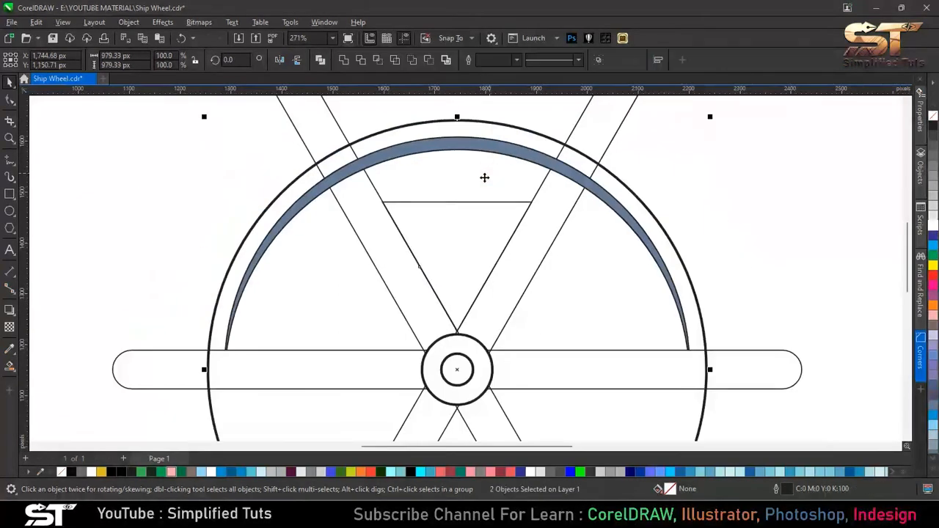
# Step: Move the triangle up and enlarge it to about 327 × 283 px, leaving a narrow gap to both spokes
pyautogui.scroll(2, 484, 177)
pyautogui.click(486, 237)
pyautogui.moveTo(486, 237); pyautogui.dragTo(489, 207)
pyautogui.moveTo(571, 163); pyautogui.dragTo(601, 158)
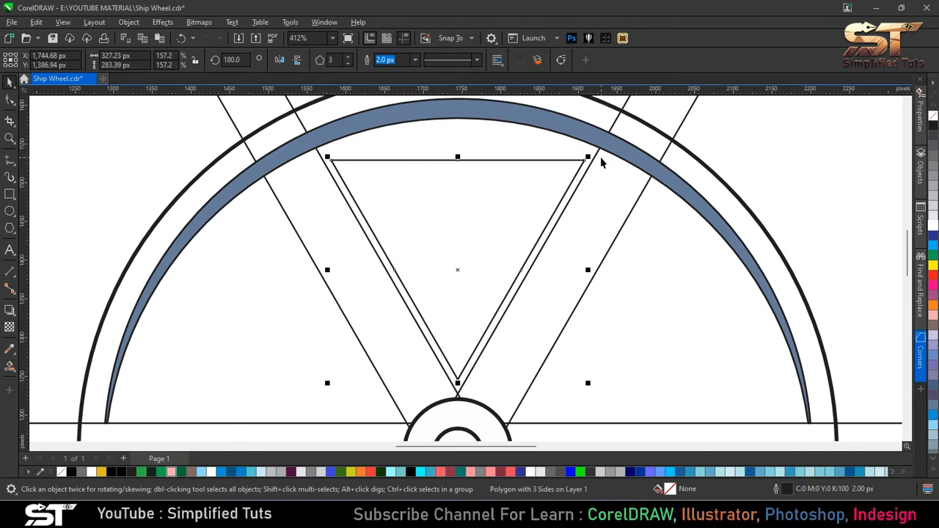
pyautogui.scroll(-1, 500, 245)
# Step: Convert the triangle between the upper spokes to curves
pyautogui.hotkey('ctrl', 'a')
pyautogui.hotkey('shift', 'F2')
pyautogui.press('Escape')
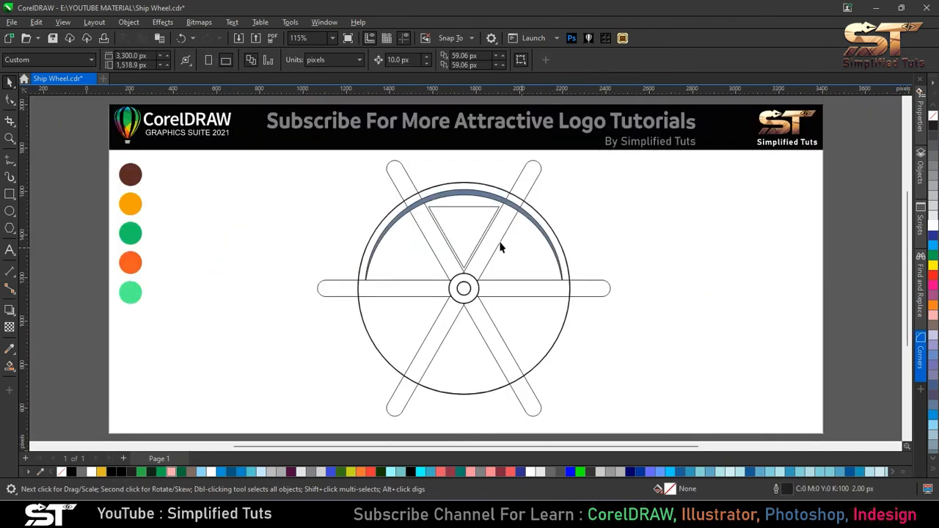
pyautogui.click(470, 208)
pyautogui.scroll(6, 470, 210)
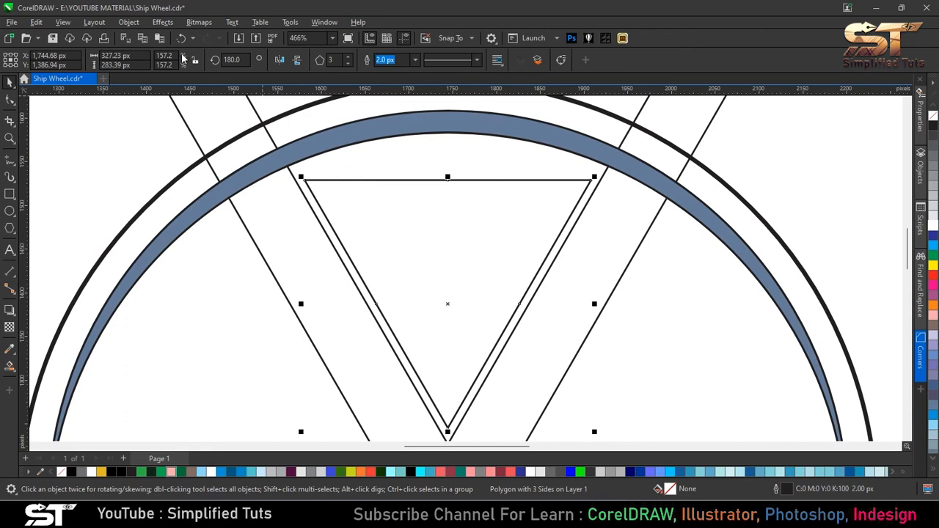
pyautogui.click(124, 23)
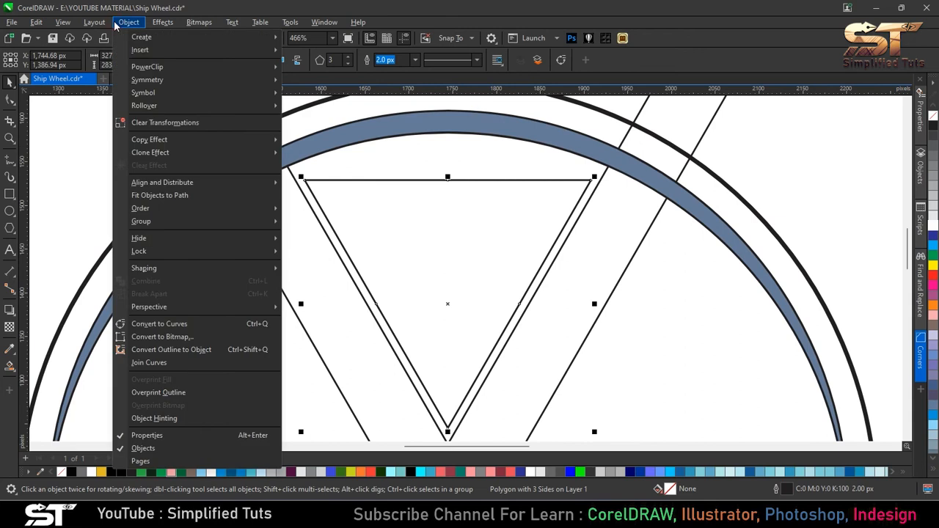
pyautogui.click(245, 324)
# Step: Round all three corners of the triangle with a fillet
pyautogui.press('F10')
pyautogui.scroll(-1, 366, 221)
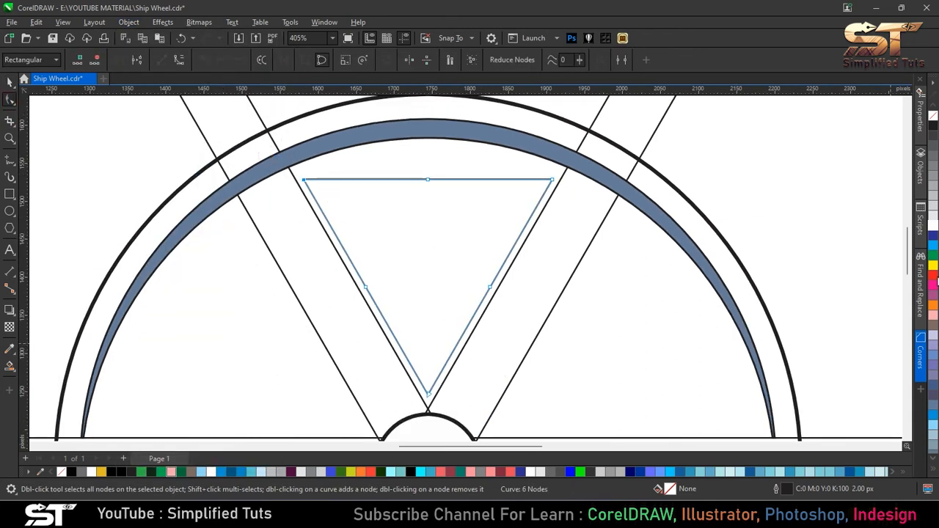
pyautogui.click(920, 358)
pyautogui.click(902, 220)
pyautogui.moveTo(441, 154); pyautogui.dragTo(478, 198)
pyautogui.click(903, 222)
pyautogui.moveTo(289, 348); pyautogui.dragTo(378, 409)
pyautogui.click(889, 217)
pyautogui.press('space')
pyautogui.click(909, 80)
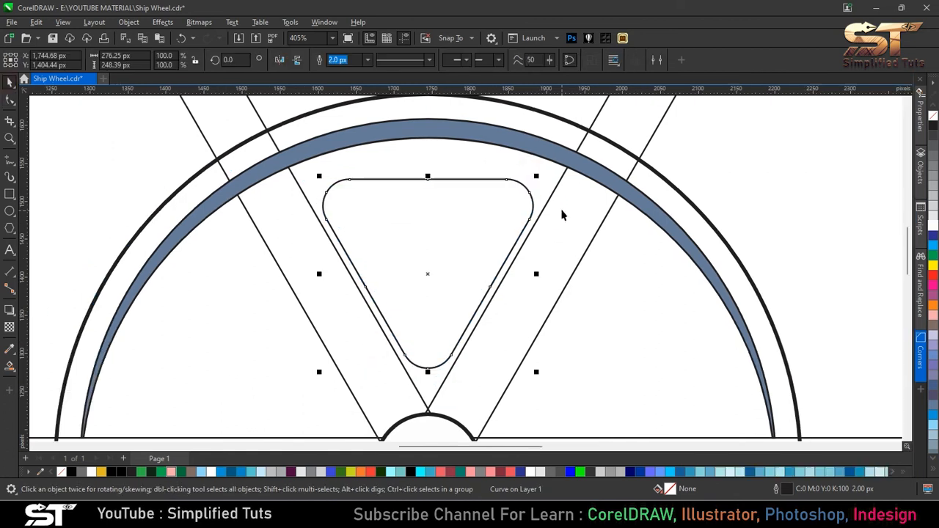
pyautogui.click(559, 223)
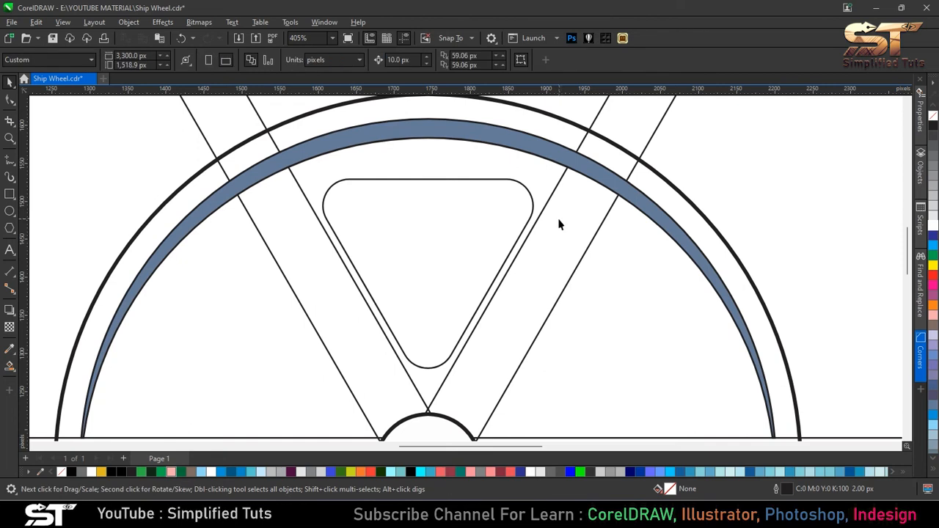
# Step: Draw a closed, irregular five-sided outline over the rounded triangle with the Freehand tool
pyautogui.click(9, 161)
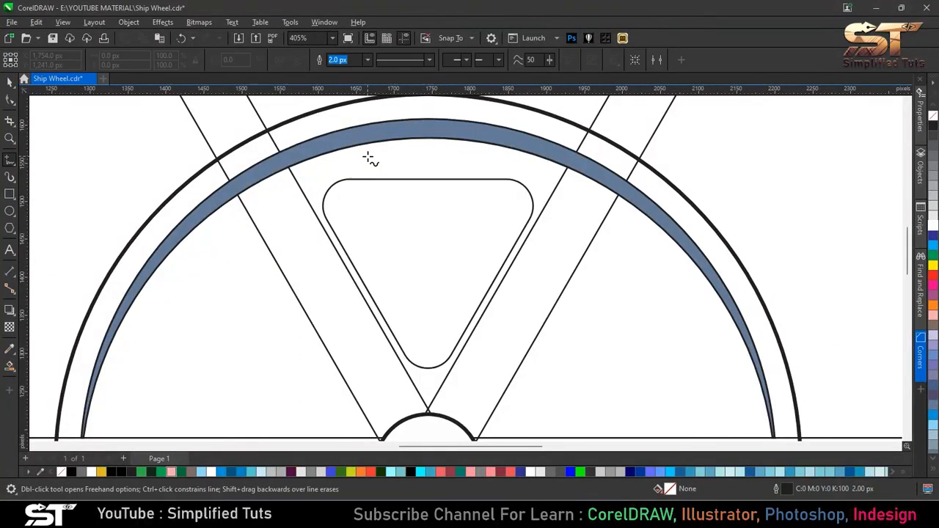
pyautogui.click(342, 162)
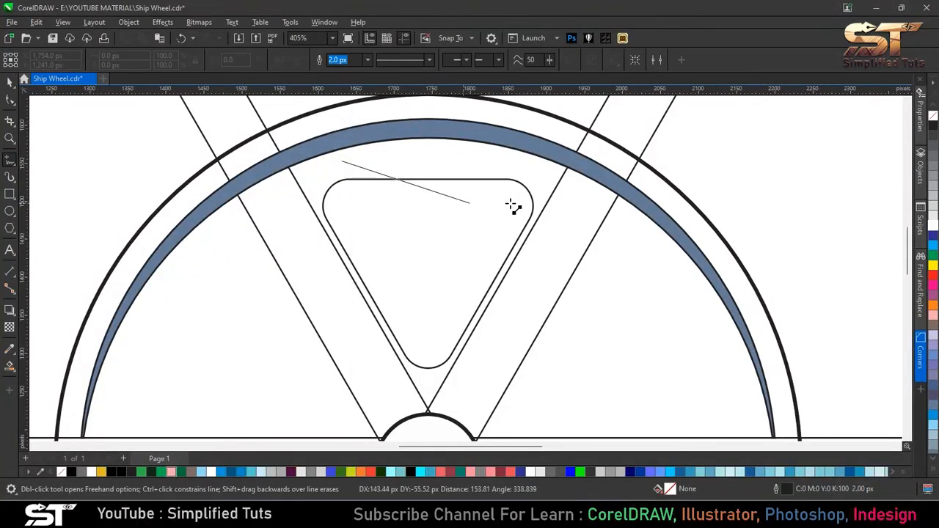
pyautogui.doubleClick(493, 211)
pyautogui.doubleClick(479, 388)
pyautogui.doubleClick(328, 410)
pyautogui.doubleClick(294, 183)
pyautogui.click(341, 160)
# Step: Break the five-sided outline apart at all of its nodes
pyautogui.click(11, 99)
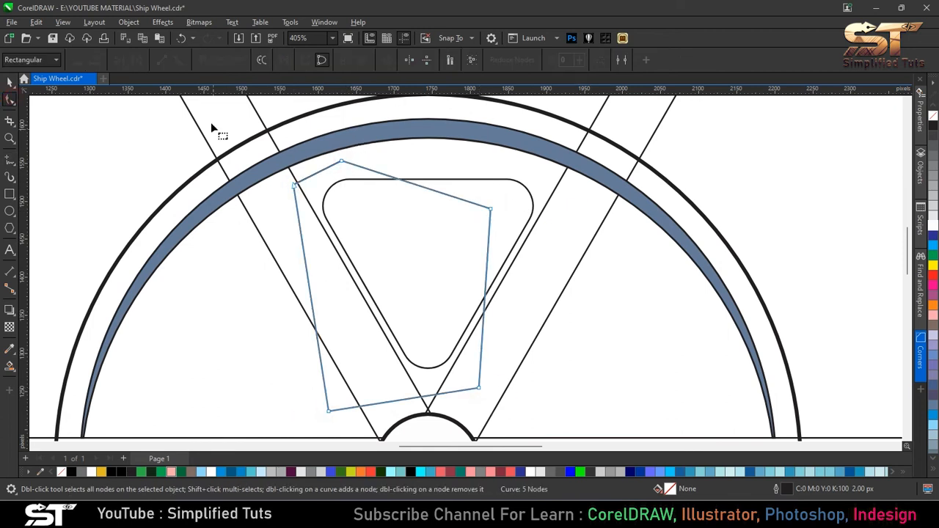
pyautogui.moveTo(575, 409); pyautogui.dragTo(575, 409)
pyautogui.click(322, 60)
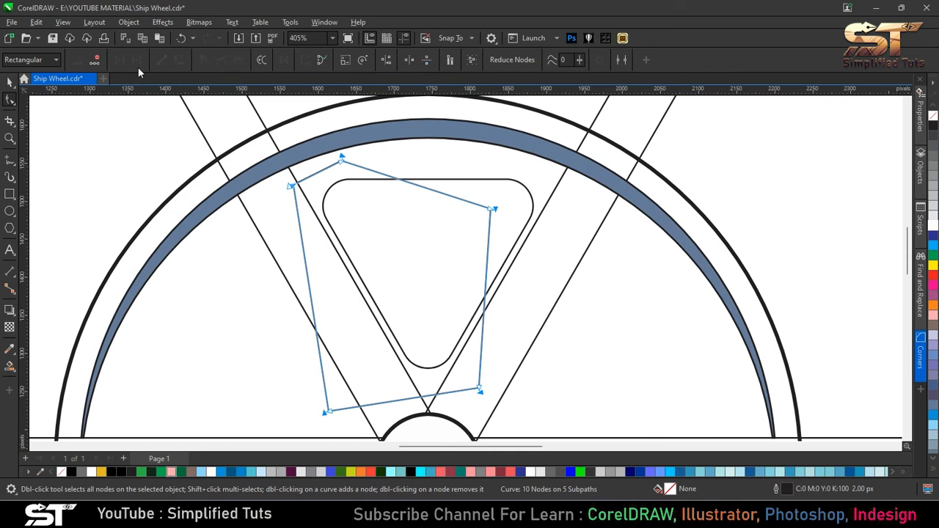
pyautogui.moveTo(479, 186); pyautogui.dragTo(511, 223)
pyautogui.press('Delete')
pyautogui.hotkey('ctrl', 'z')
# Step: Join the two end nodes at the outline's upper right corner and delete the joined node to round that corner
pyautogui.click(507, 193)
pyautogui.click(490, 210)
pyautogui.click(492, 211)
pyautogui.click(304, 60)
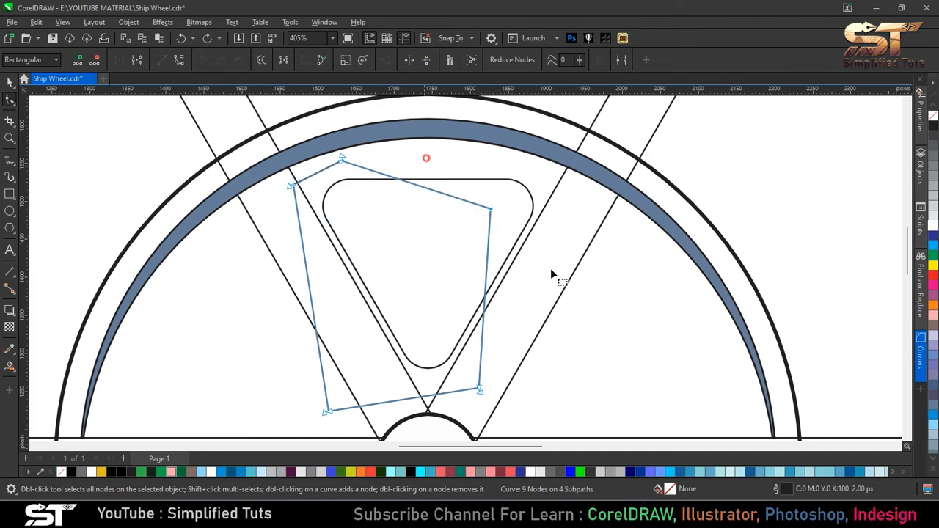
pyautogui.press('Delete')
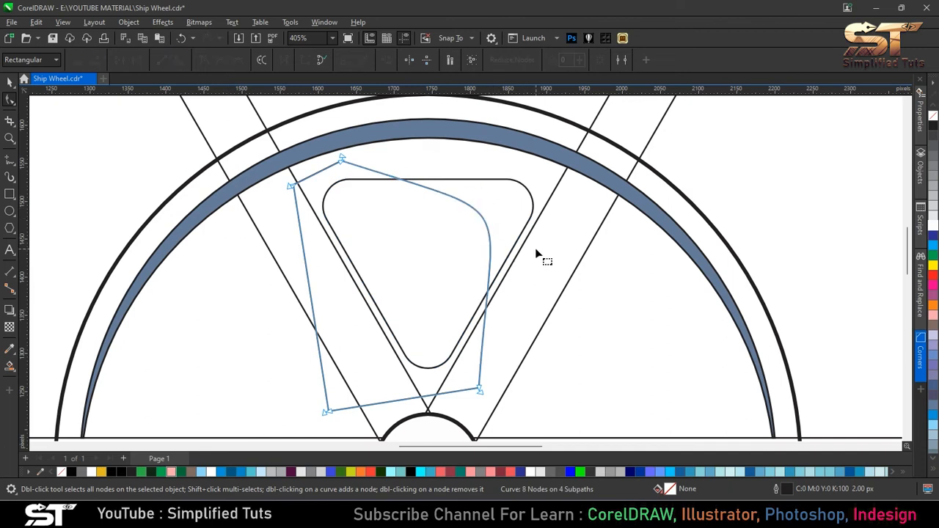
# Step: Join the paired end nodes at the outline's remaining four corners to close it
pyautogui.moveTo(311, 143); pyautogui.dragTo(389, 204)
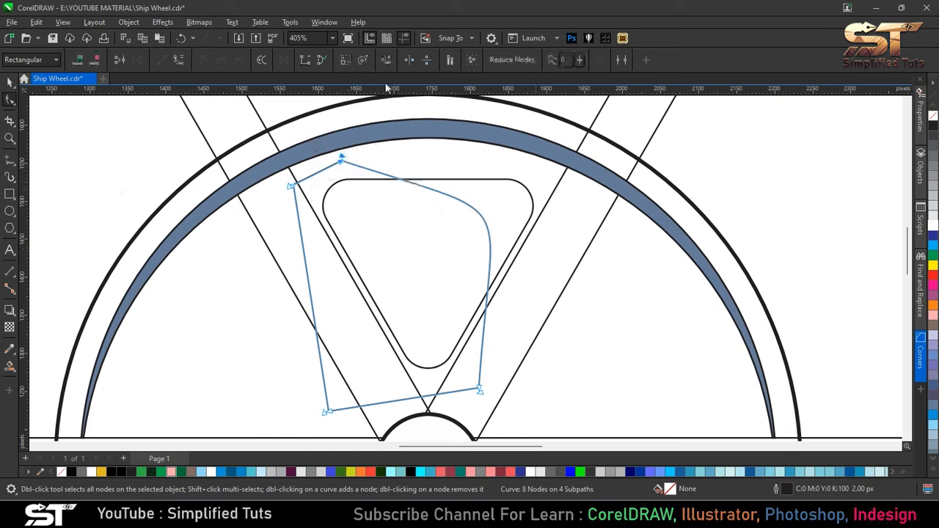
pyautogui.click(305, 61)
pyautogui.moveTo(283, 352); pyautogui.dragTo(383, 419)
pyautogui.click(304, 61)
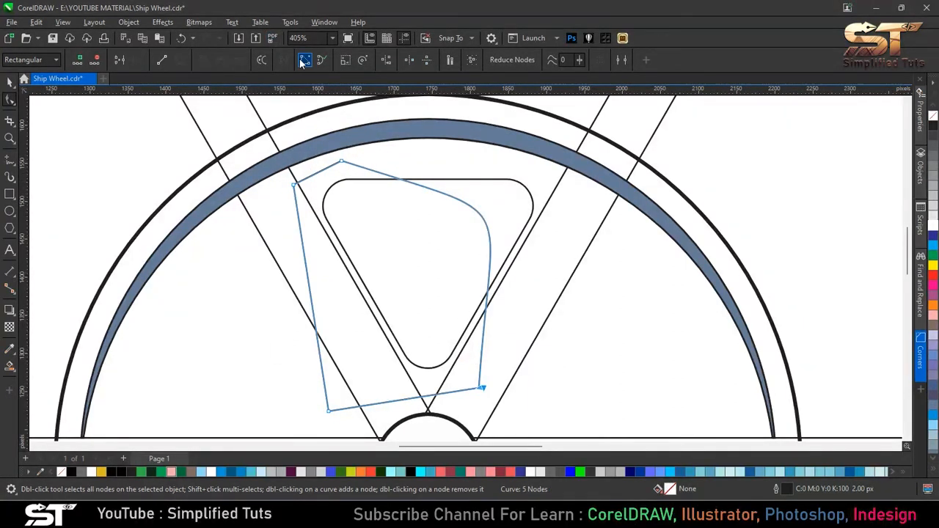
# Step: Pull the curve handles of the outline's rounded upper right corner outward to bring it closer to the rounded triangle
pyautogui.moveTo(492, 188); pyautogui.dragTo(511, 176)
pyautogui.moveTo(527, 220)
pyautogui.mouseDown()
pyautogui.moveTo(518, 203)
pyautogui.moveTo(520, 210)
pyautogui.mouseUp()
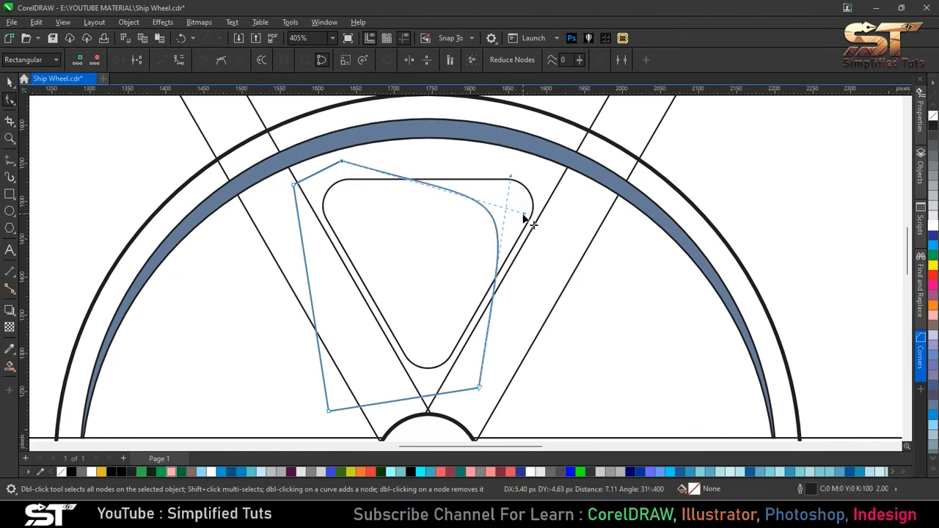
pyautogui.click(452, 234)
pyautogui.click(10, 83)
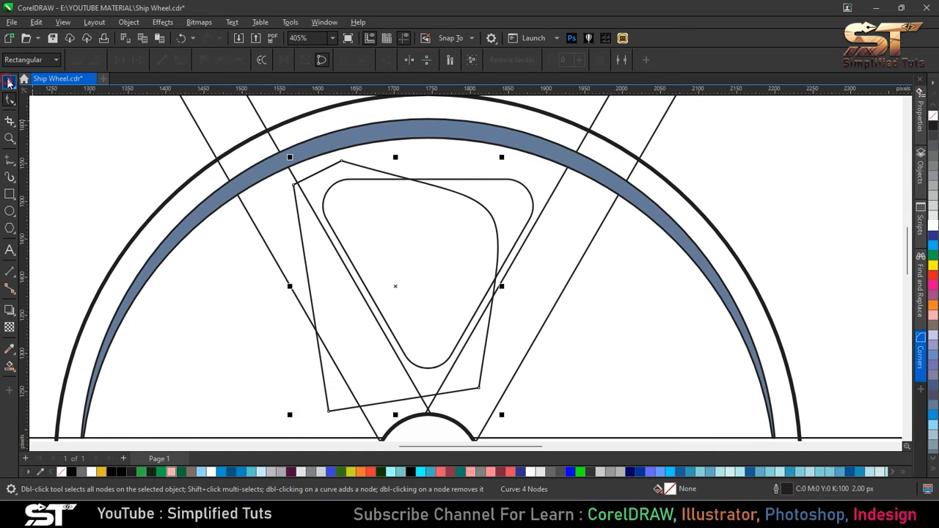
# Step: Lower the outline's top node, move its lower right node inward, and extend the handle of its rounded corner
pyautogui.click(269, 235)
pyautogui.click(487, 235)
pyautogui.click(485, 206)
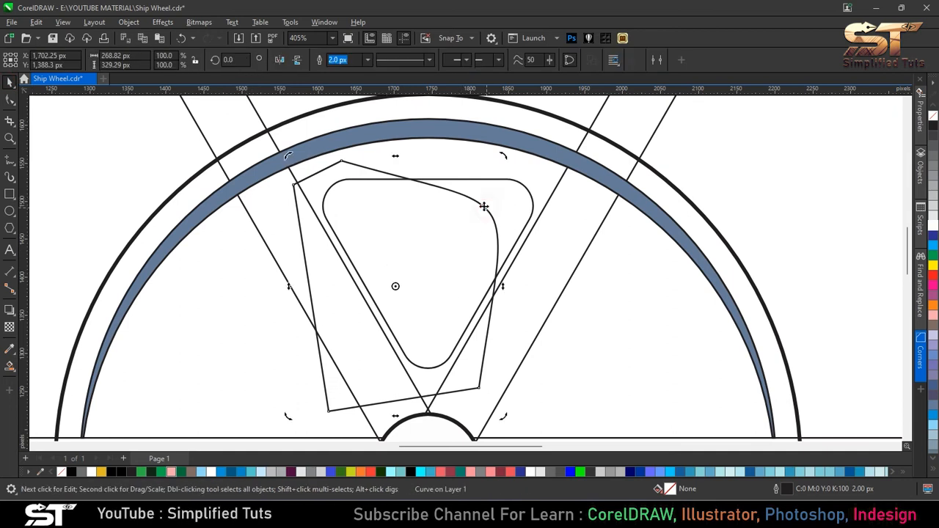
pyautogui.click(482, 206)
pyautogui.scroll(-1, 446, 223)
pyautogui.press('F10')
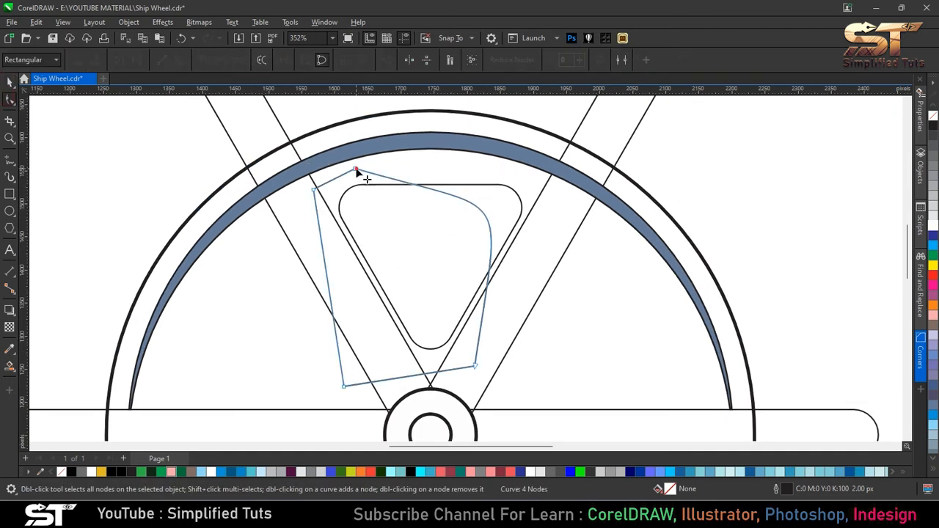
pyautogui.moveTo(356, 170); pyautogui.dragTo(356, 178)
pyautogui.moveTo(475, 366); pyautogui.dragTo(458, 349)
pyautogui.moveTo(486, 167)
pyautogui.mouseDown()
pyautogui.moveTo(501, 172)
pyautogui.moveTo(504, 143)
pyautogui.moveTo(499, 169)
pyautogui.mouseUp()
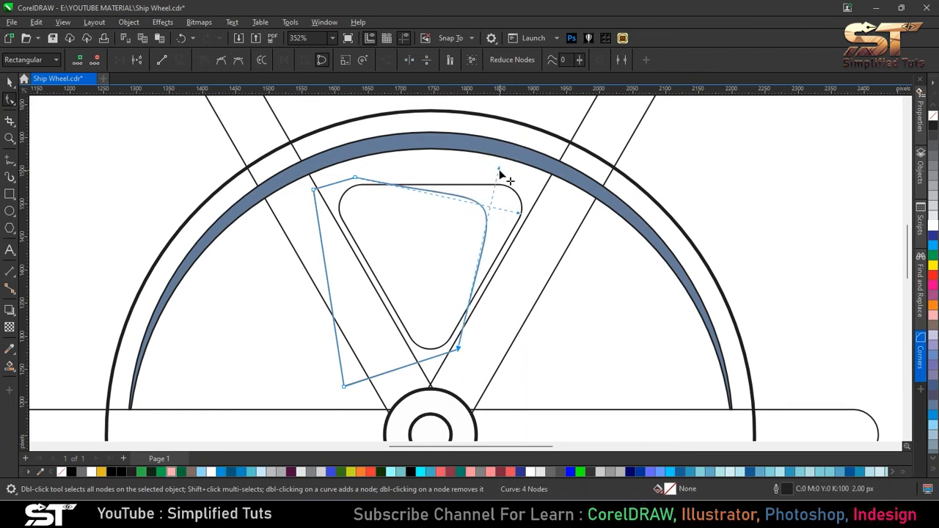
pyautogui.click(10, 82)
pyautogui.click(472, 217)
pyautogui.moveTo(492, 173); pyautogui.dragTo(380, 316)
pyautogui.press('Escape')
pyautogui.moveTo(430, 289); pyautogui.dragTo(491, 242)
pyautogui.hotkey('ctrl', 'z')
pyautogui.hotkey('ctrl', 'z')
pyautogui.press('Escape')
# Step: Smart Fill the rounded triangle's upper right area outside the overlapping outline with blue-grey
pyautogui.click(497, 206)
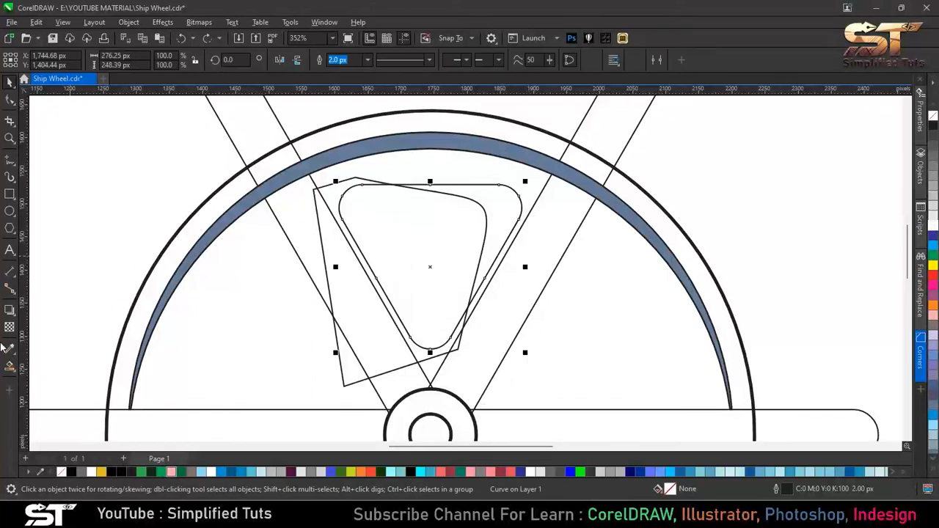
pyautogui.click(10, 364)
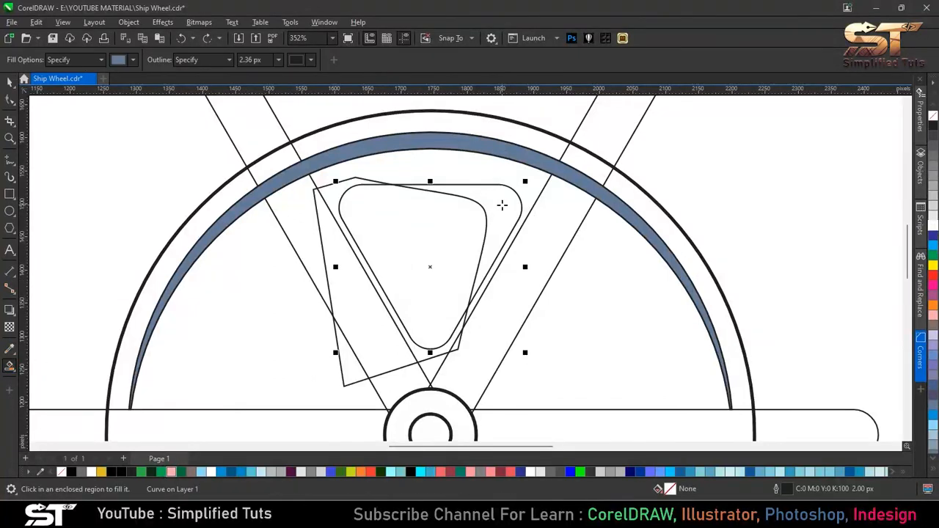
pyautogui.click(502, 205)
pyautogui.press('space')
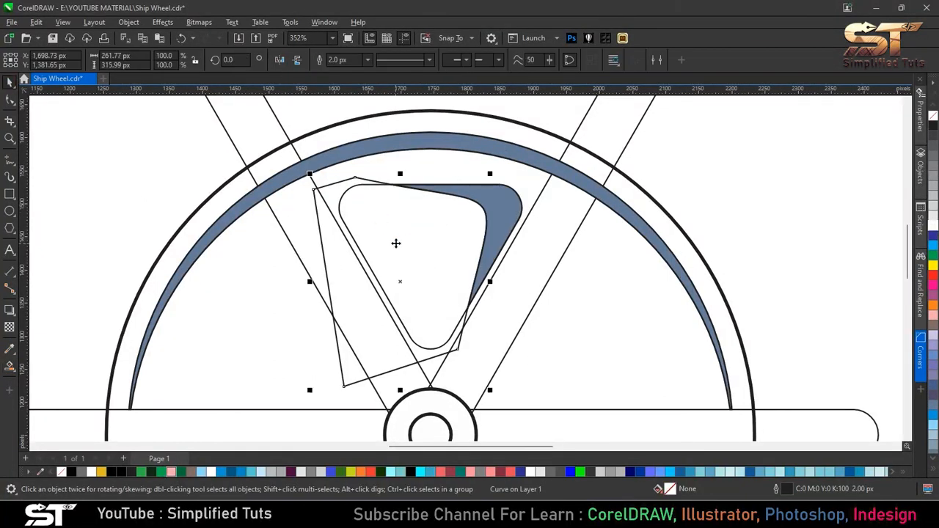
# Step: Delete the irregular outline that overlaps the rounded triangle
pyautogui.click(407, 241)
pyautogui.click(493, 179)
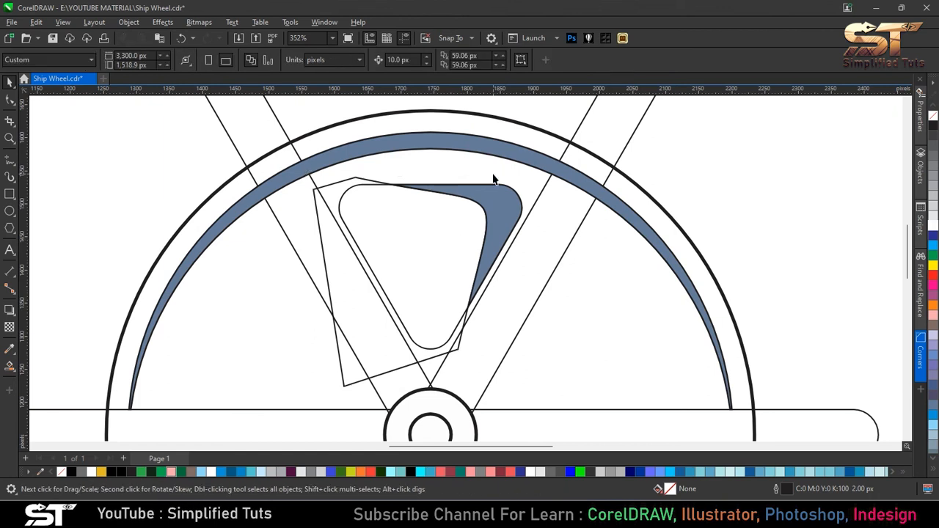
pyautogui.click(394, 214)
pyautogui.press('Delete')
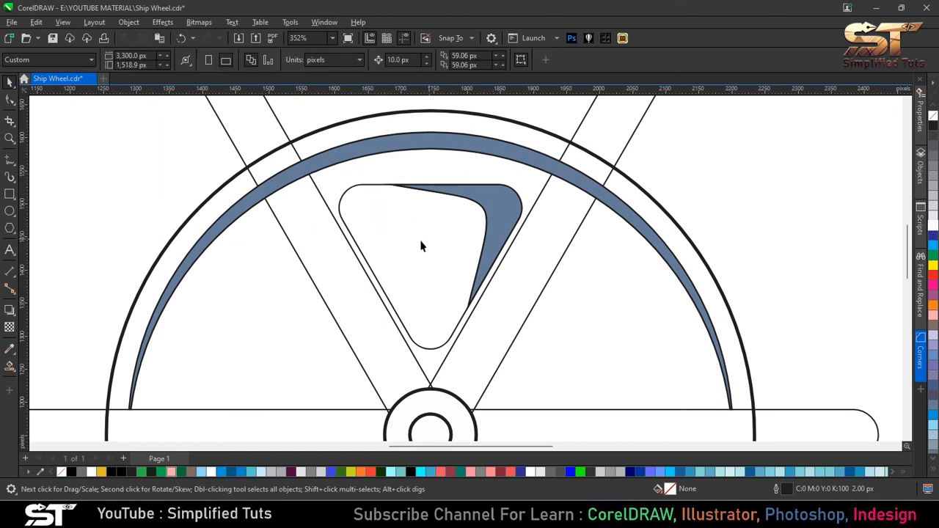
# Step: Draw an ellipse over the rounded triangle, convert it to curves, and move its top and bottom nodes inward
pyautogui.moveTo(367, 138)
pyautogui.mouseDown()
pyautogui.moveTo(486, 278)
pyautogui.moveTo(569, 341)
pyautogui.mouseUp()
pyautogui.press('space')
pyautogui.hotkey('ctrl', 'q')
pyautogui.click(11, 99)
pyautogui.moveTo(468, 140); pyautogui.dragTo(472, 169)
pyautogui.moveTo(468, 339); pyautogui.dragTo(471, 297)
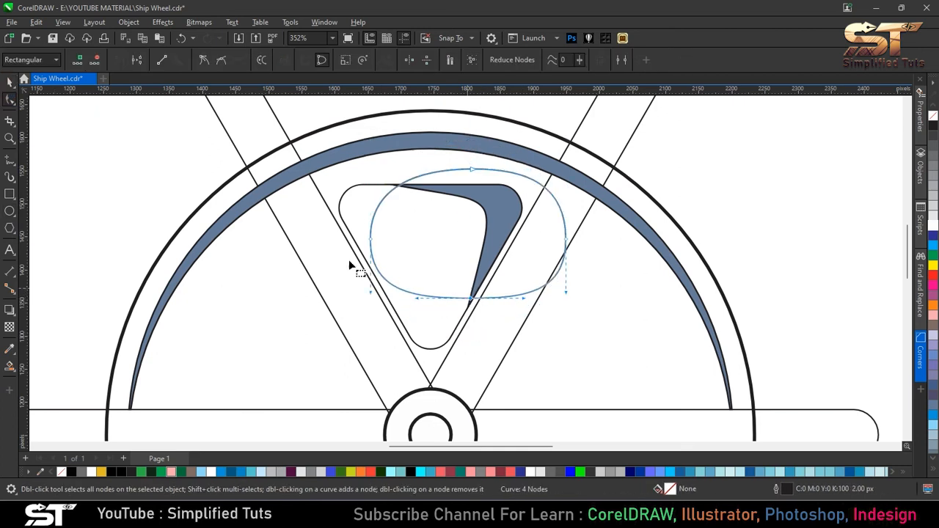
# Step: Rotate the reshaped ellipse about 33 degrees and enlarge it to about 138%, extending toward the upper right
pyautogui.press('space')
pyautogui.click(492, 173)
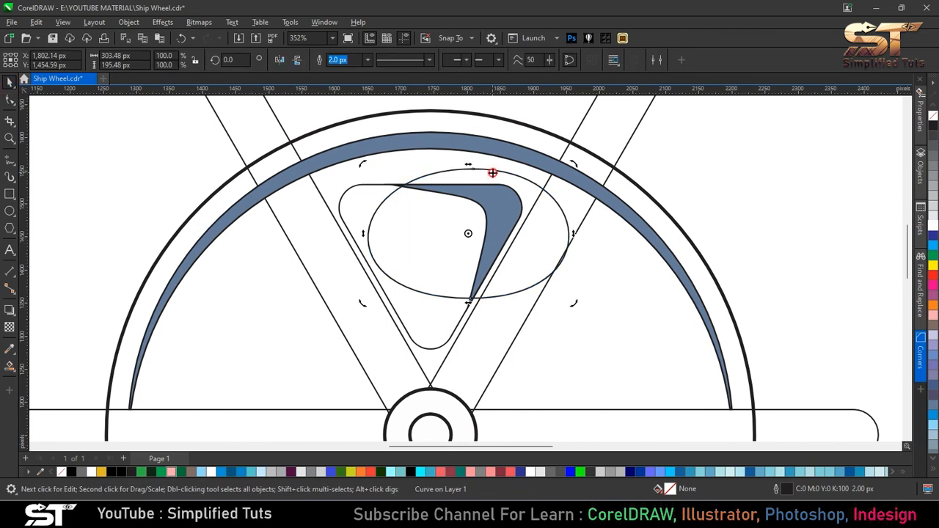
pyautogui.moveTo(574, 161); pyautogui.dragTo(518, 117)
pyautogui.moveTo(499, 197); pyautogui.dragTo(560, 151)
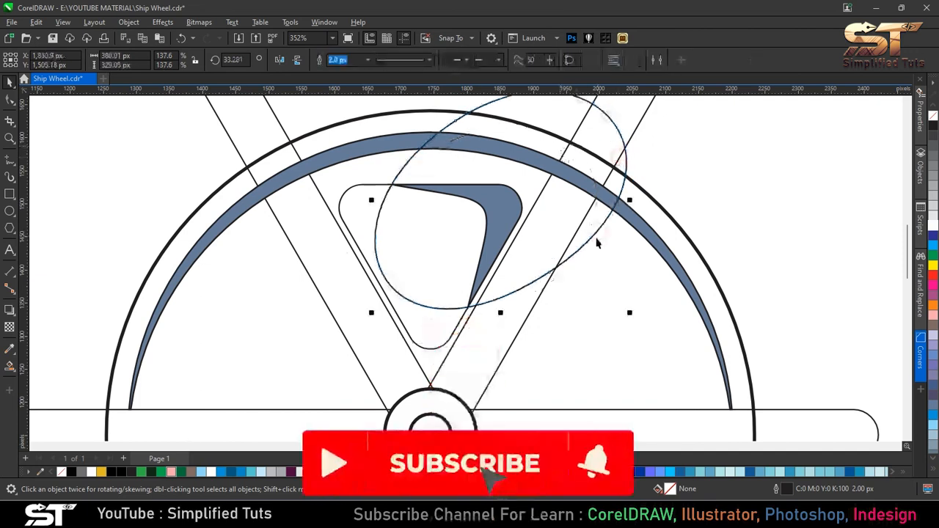
# Step: Adjust the ellipse's size and position so its lower left edge curves across the rounded triangle from upper left to lower right
pyautogui.doubleClick(589, 239)
pyautogui.click(10, 83)
pyautogui.click(583, 247)
pyautogui.moveTo(630, 313); pyautogui.dragTo(698, 174)
pyautogui.click(577, 268)
pyautogui.moveTo(584, 269); pyautogui.dragTo(541, 112)
# Step: Smart Fill the rounded triangle's left and lower area outside the ellipse with blue-grey, and delete the ellipse
pyautogui.click(10, 366)
pyautogui.click(415, 321)
pyautogui.click(9, 82)
pyautogui.click(547, 196)
# Step: Fill the middle area of the rounded triangle with the yellow-orange sampled from the colour swatches
pyautogui.scroll(-5, 557, 243)
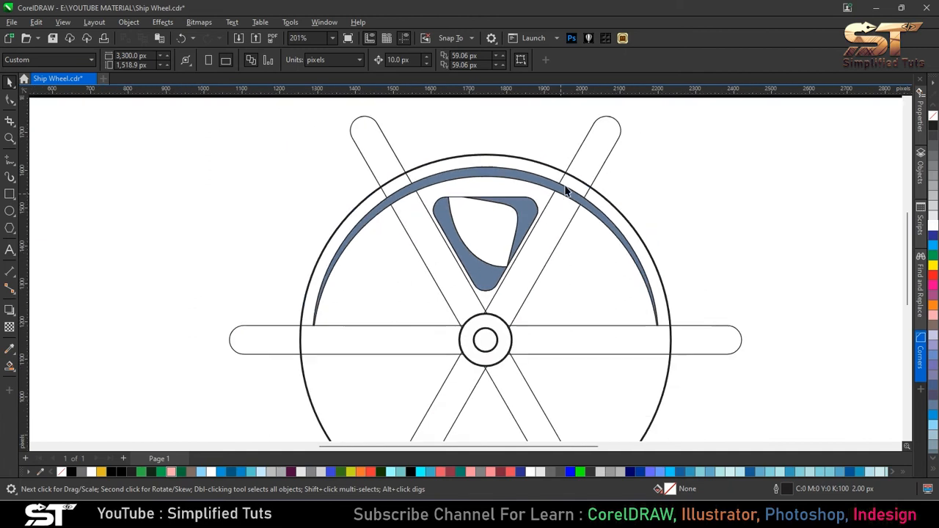
pyautogui.click(9, 350)
pyautogui.click(129, 191)
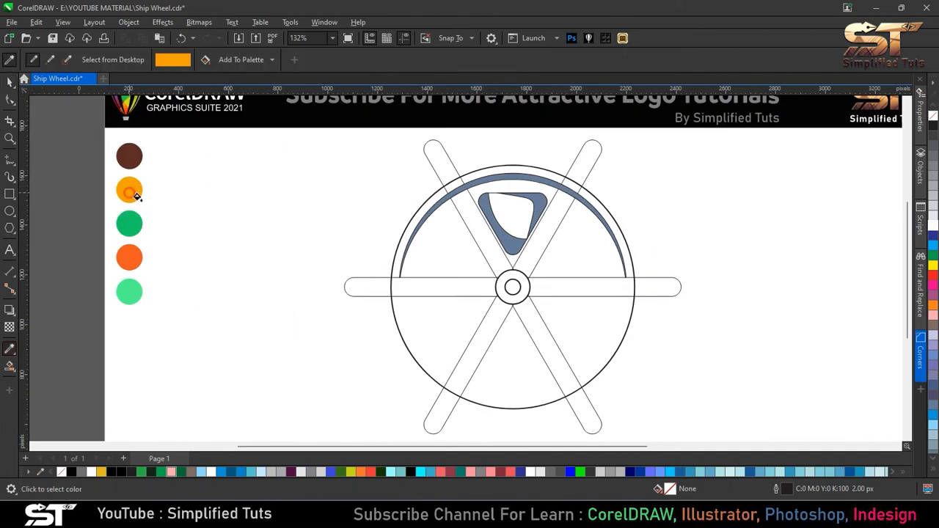
pyautogui.click(518, 209)
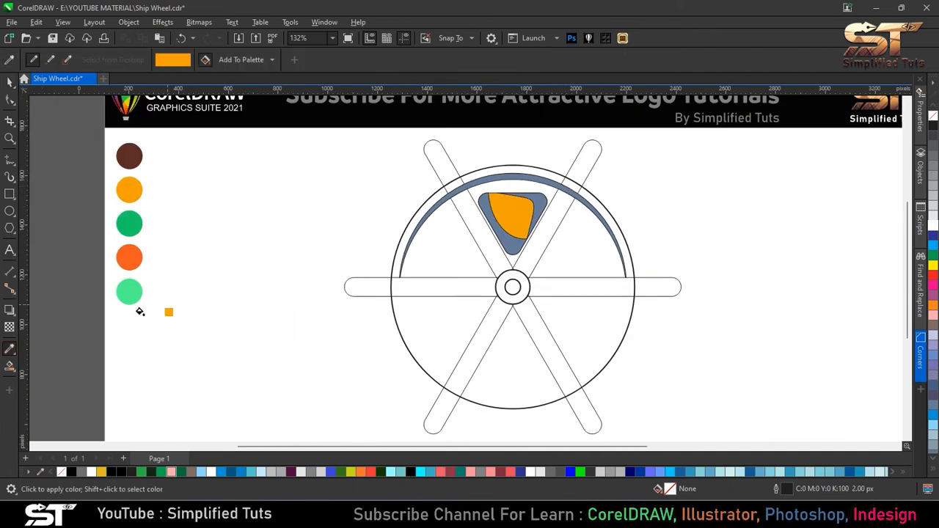
# Step: Fill the triangle's left and lower piece with the red-orange swatch colour and its upper right piece with white
pyautogui.click(11, 351)
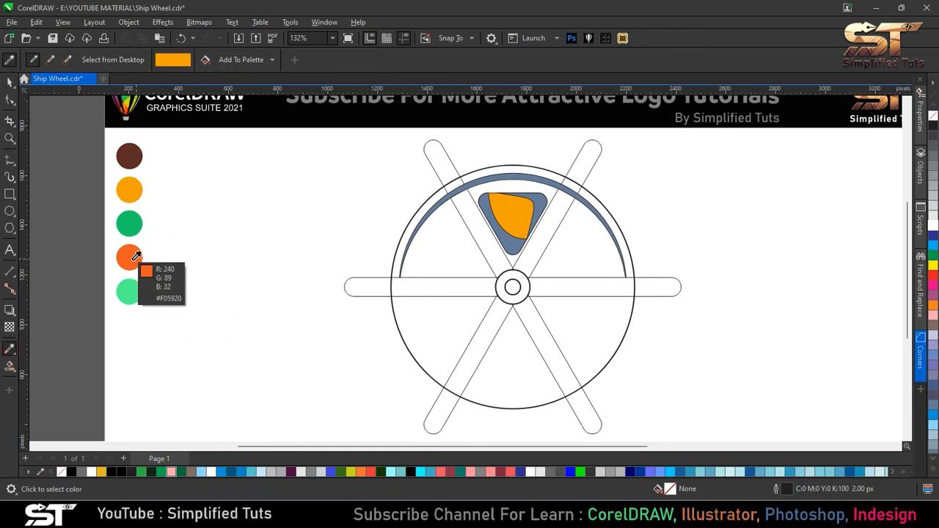
pyautogui.click(129, 257)
pyautogui.click(10, 83)
pyautogui.click(538, 211)
pyautogui.click(933, 226)
# Step: Remove the outlines from all three pieces of the rounded triangle
pyautogui.click(584, 240)
pyautogui.scroll(2, 539, 196)
pyautogui.scroll(1, 485, 218)
pyautogui.click(397, 224)
pyautogui.keyDown('shift'); pyautogui.click(504, 217); pyautogui.keyUp('shift')
pyautogui.keyDown('shift'); pyautogui.click(555, 191); pyautogui.keyUp('shift')
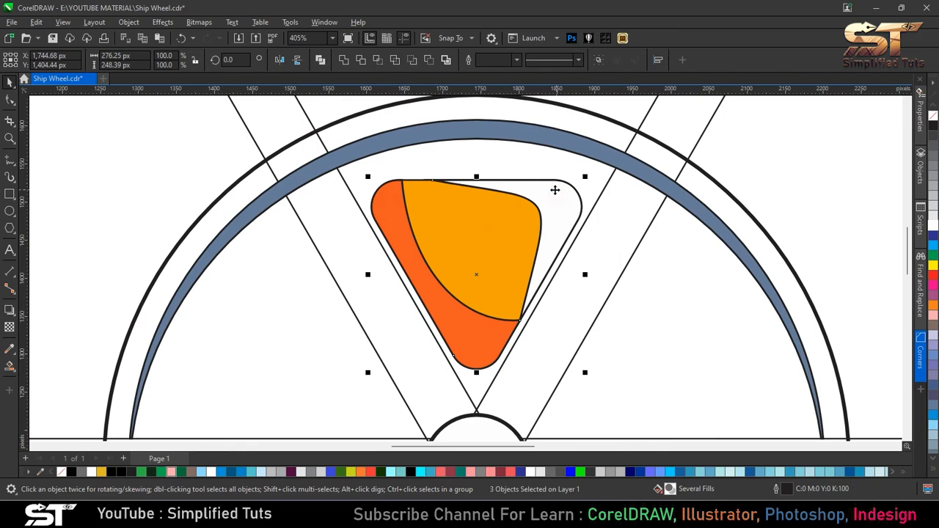
pyautogui.rightClick(934, 117)
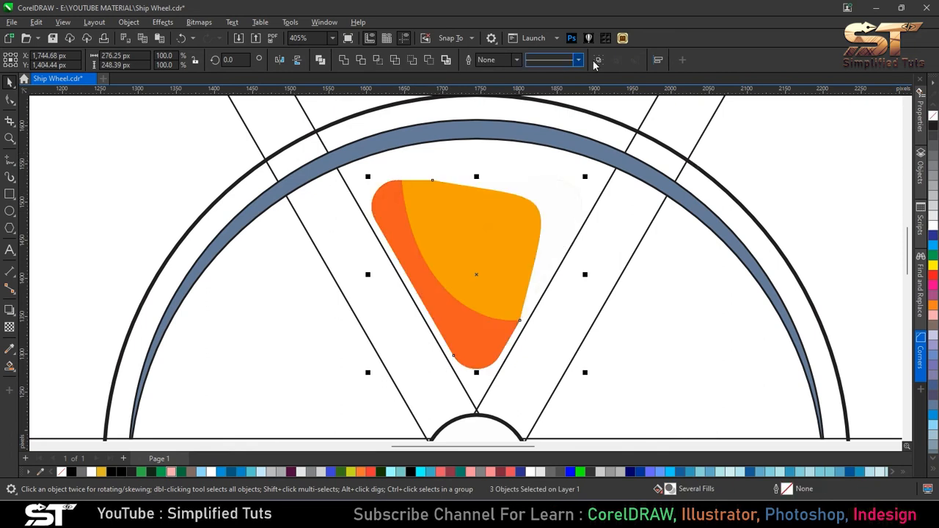
# Step: Group the three triangle pieces, and turn on alignment guides and snapping to objects
pyautogui.scroll(-2, 477, 220)
pyautogui.click(474, 222)
pyautogui.moveTo(474, 222); pyautogui.dragTo(472, 335)
pyautogui.click(36, 22)
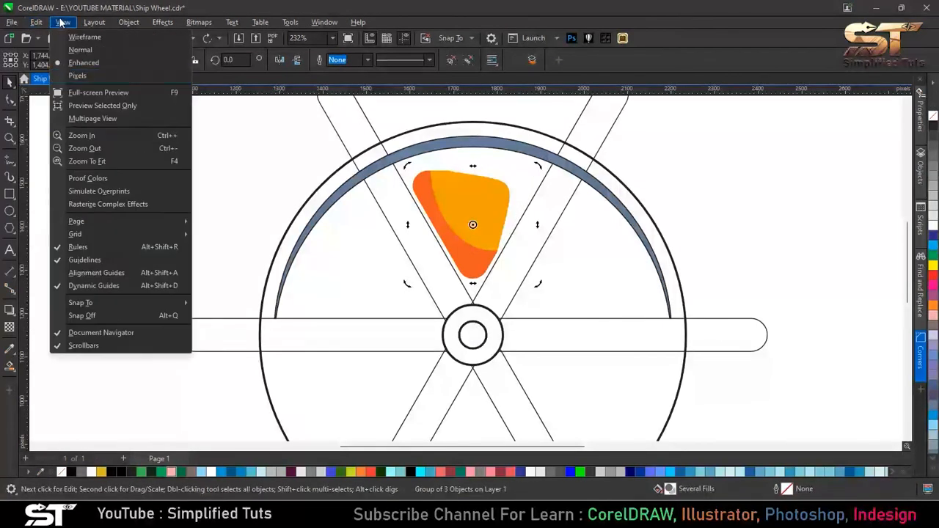
pyautogui.click(109, 274)
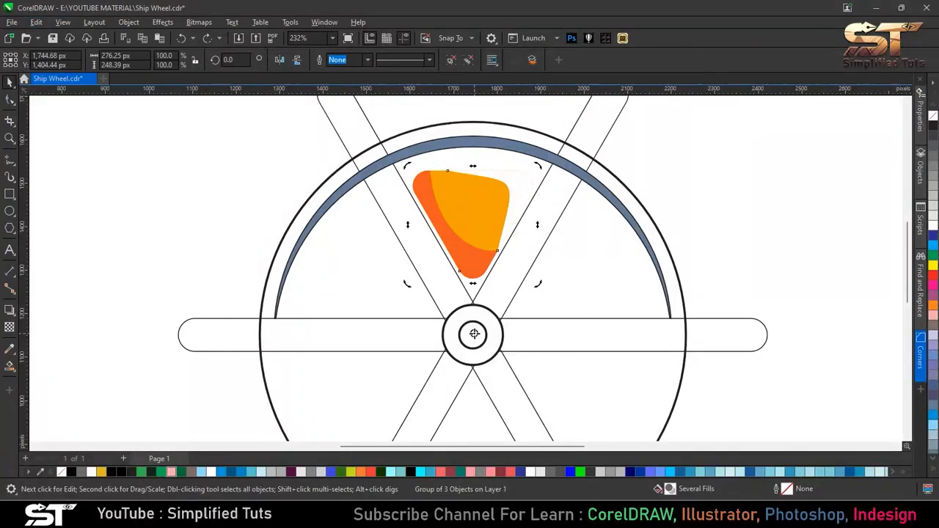
pyautogui.click(62, 22)
pyautogui.moveTo(88, 304)
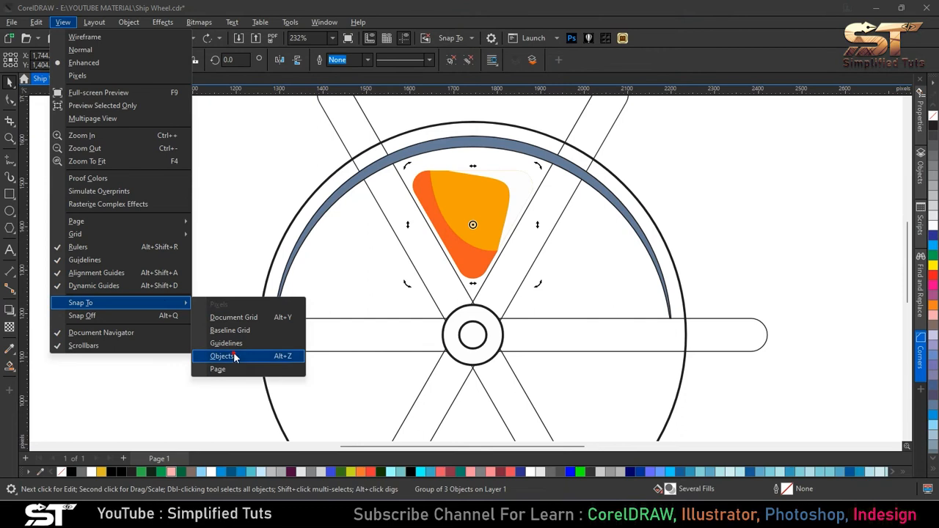
pyautogui.click(250, 357)
# Step: Rotate a copy of the triangle group 60 degrees clockwise around the wheel's centre and repeat it for all six gaps
pyautogui.moveTo(541, 164); pyautogui.dragTo(691, 300)
pyautogui.rightClick(691, 299)
pyautogui.scroll(-1, 635, 237)
pyautogui.hotkey('ctrl', 'r')
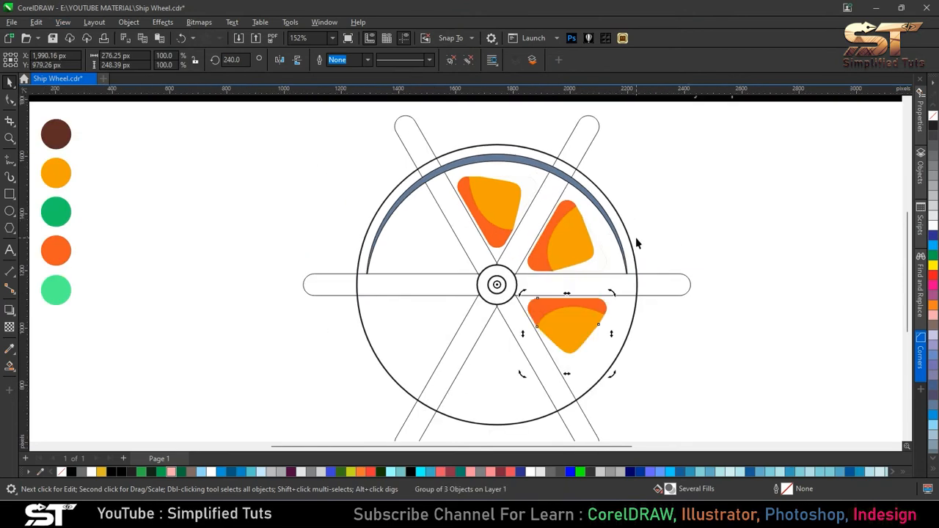
pyautogui.hotkey('ctrl', 'r')
pyautogui.hotkey('ctrl', 'r')
pyautogui.hotkey('ctrl', 'r')
# Step: Apply the dark brown swatch colour to the large wheel circle's fill and outline
pyautogui.click(635, 237)
pyautogui.scroll(-1, 456, 203)
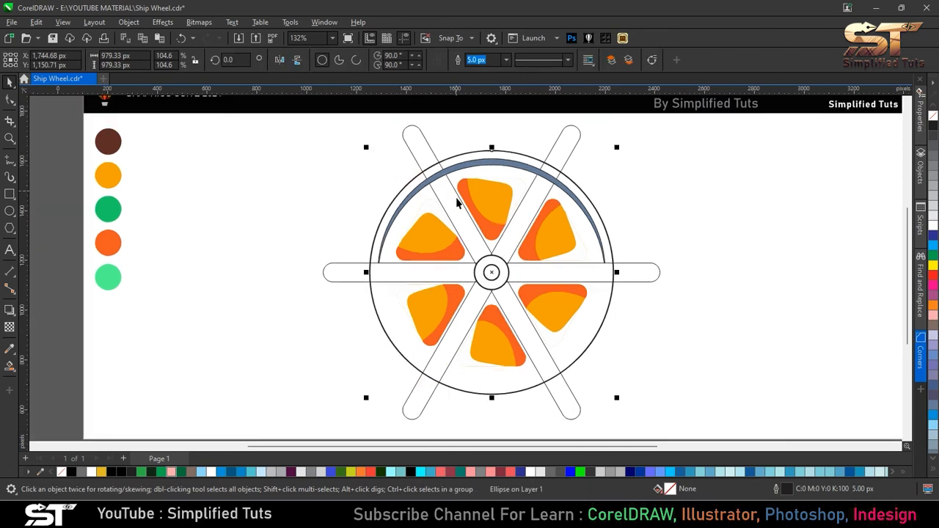
pyautogui.click(9, 350)
pyautogui.click(110, 144)
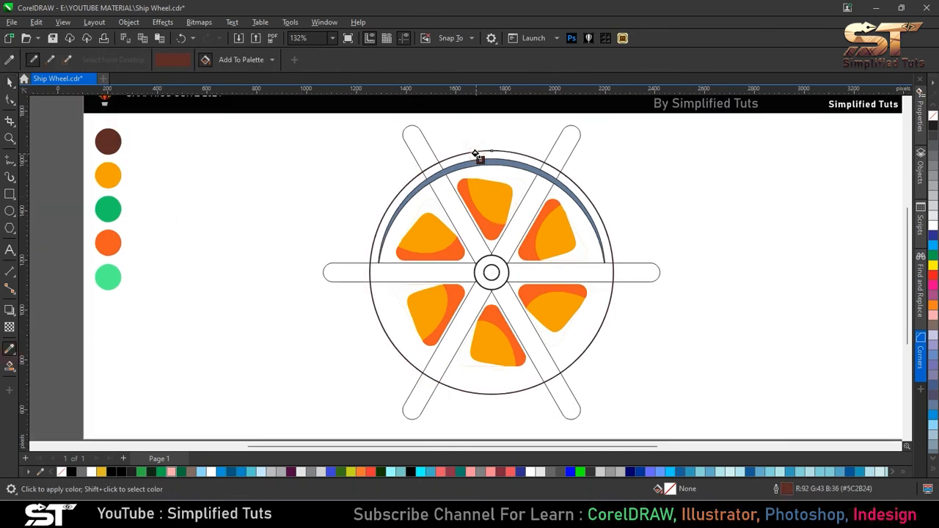
pyautogui.click(489, 156)
# Step: Fill the crescent along the wheel's upper rim with white and remove its outline
pyautogui.press('space')
pyautogui.click(519, 161)
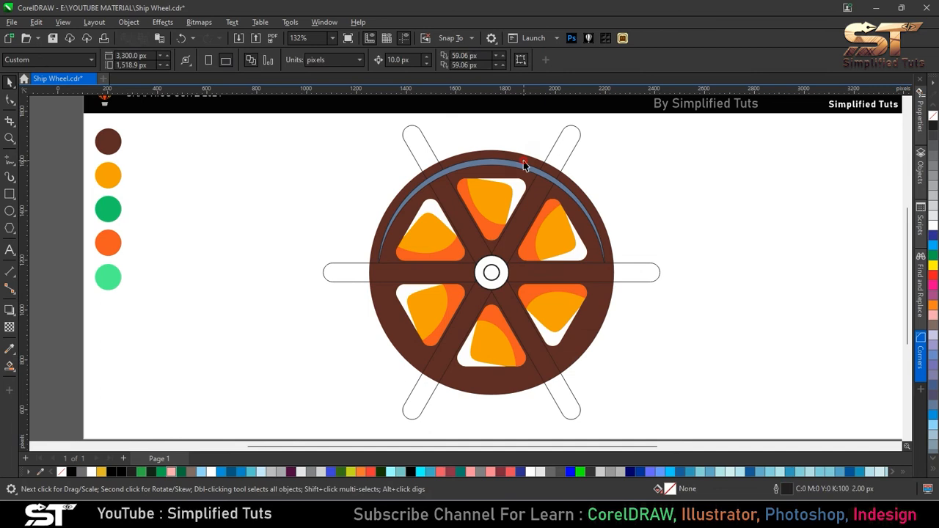
pyautogui.click(933, 226)
pyautogui.rightClick(933, 116)
# Step: Fill all three spoke bars with the dark brown swatch colour
pyautogui.click(432, 152)
pyautogui.keyDown('shift'); pyautogui.click(345, 270); pyautogui.keyUp('shift')
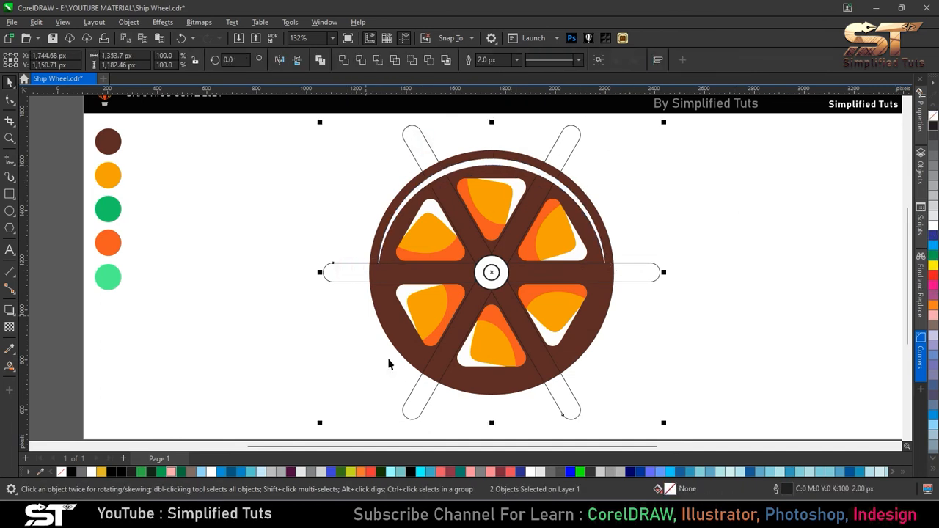
pyautogui.click(9, 349)
pyautogui.click(106, 142)
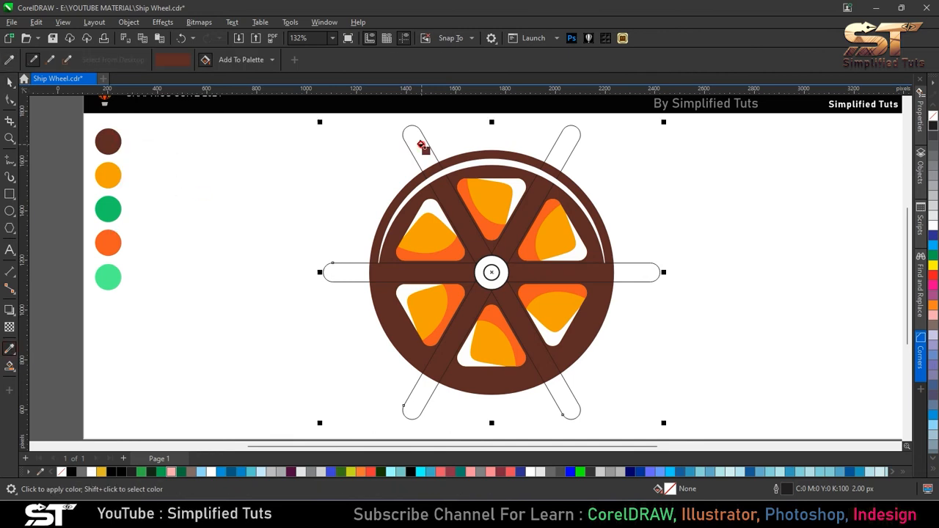
pyautogui.click(419, 147)
pyautogui.click(344, 273)
pyautogui.click(434, 385)
pyautogui.click(6, 82)
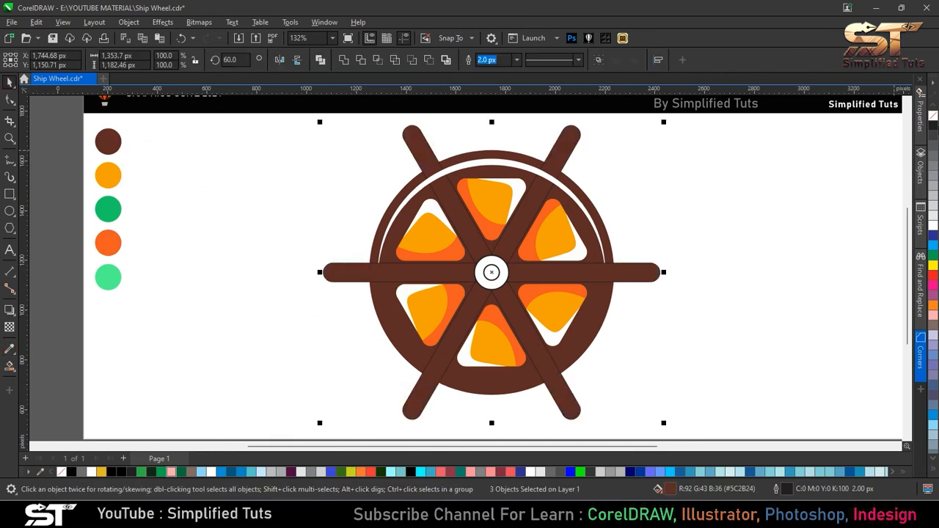
pyautogui.click(627, 167)
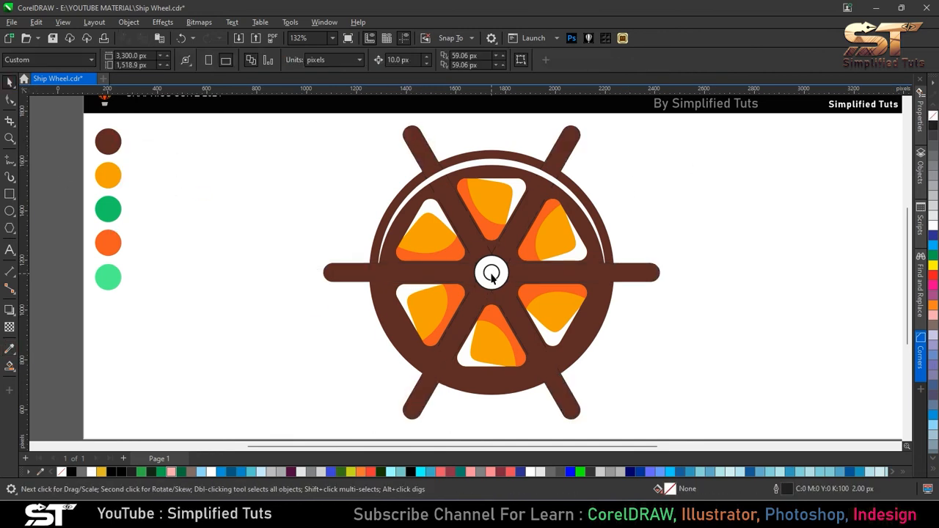
# Step: Fill the hub's inner circle dark brown and its outer circle yellow-orange, without outlines
pyautogui.click(492, 275)
pyautogui.click(10, 349)
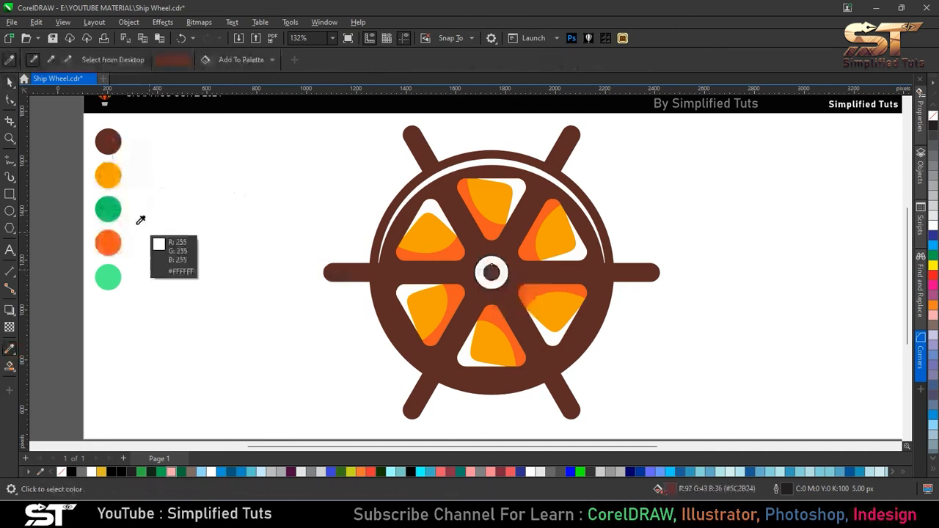
pyautogui.click(108, 176)
pyautogui.click(497, 261)
pyautogui.click(10, 83)
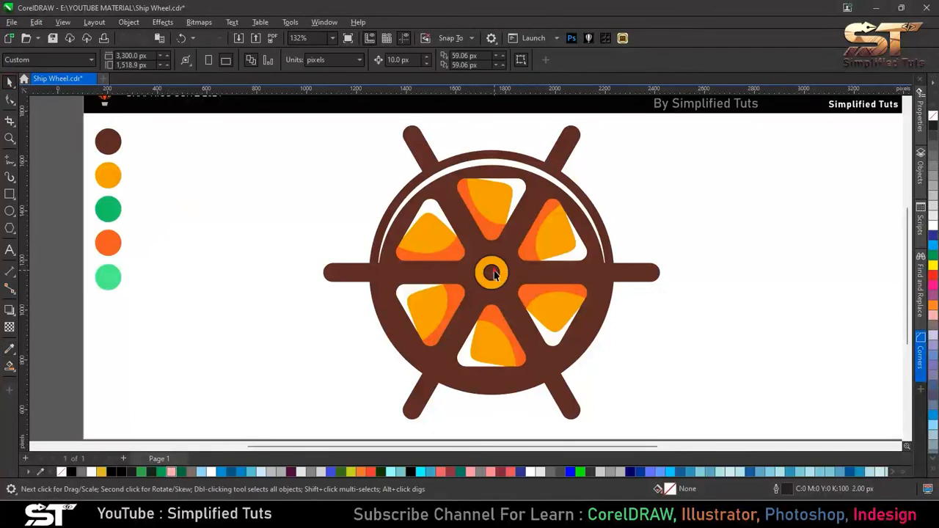
pyautogui.keyDown('shift'); pyautogui.click(512, 263); pyautogui.keyUp('shift')
pyautogui.press('Escape')
# Step: Offset a black-outlined copy of the hub's yellow-orange circle slightly downward and Smart Fill the crescent exposed above it
pyautogui.scroll(5, 503, 288)
pyautogui.click(488, 187)
pyautogui.moveTo(489, 186); pyautogui.dragTo(489, 197)
pyautogui.rightClick(934, 127)
pyautogui.click(9, 365)
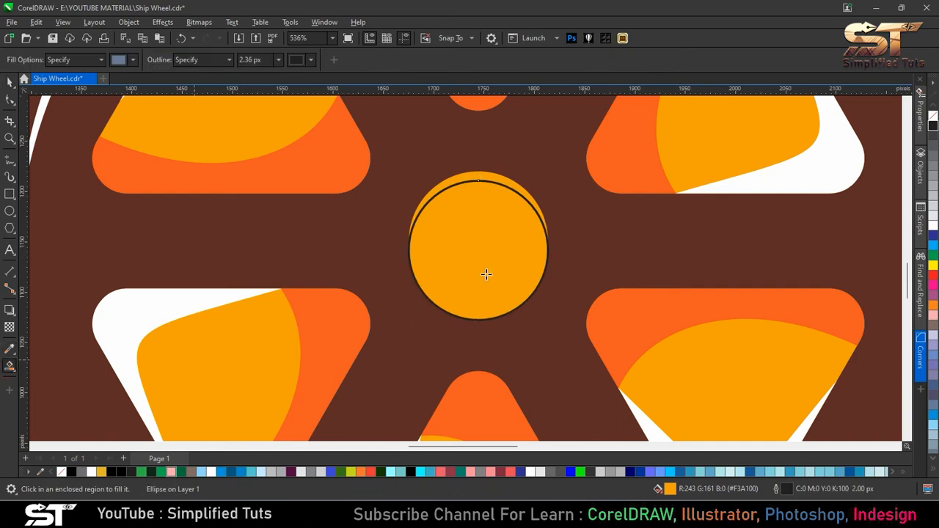
pyautogui.click(476, 176)
pyautogui.press('space')
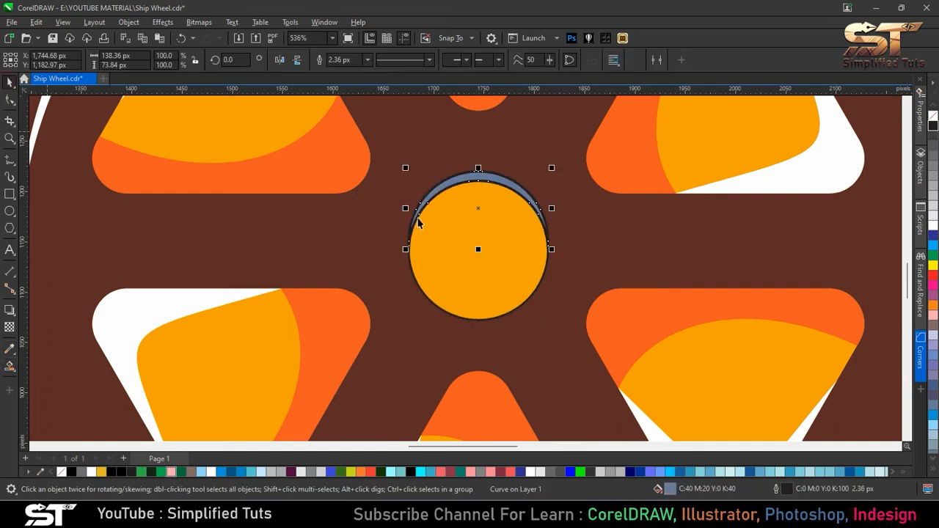
# Step: Delete the offset helper circle at the hub, fill the remaining crescent with white and remove its outline
pyautogui.click(492, 190)
pyautogui.press('Delete')
pyautogui.click(493, 178)
pyautogui.click(933, 220)
pyautogui.rightClick(933, 116)
pyautogui.hotkey('ctrl', 'a')
pyautogui.press('F4')
pyautogui.press('Escape')
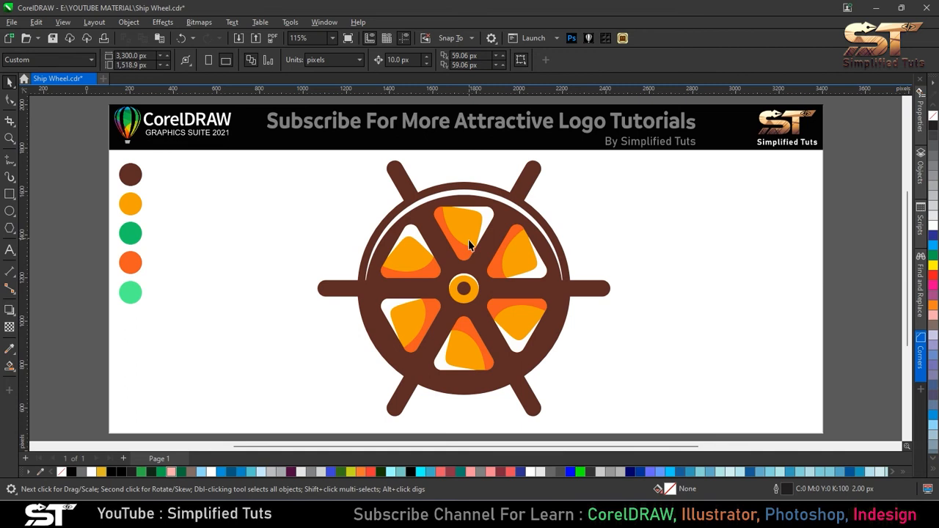
# Step: Copy the hub's inner circle to the upper-left spoke near the rim, scale it to about 41 px and fill it white
pyautogui.click(9, 231)
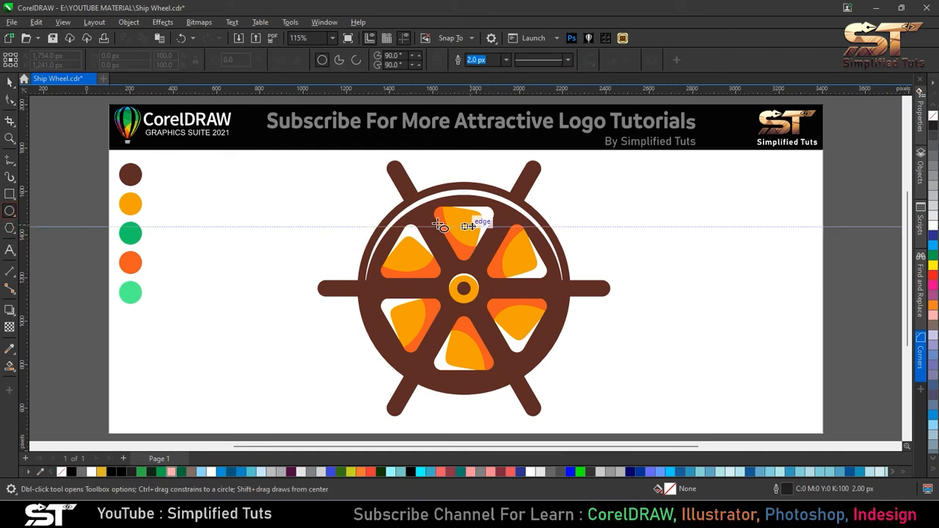
pyautogui.press('space')
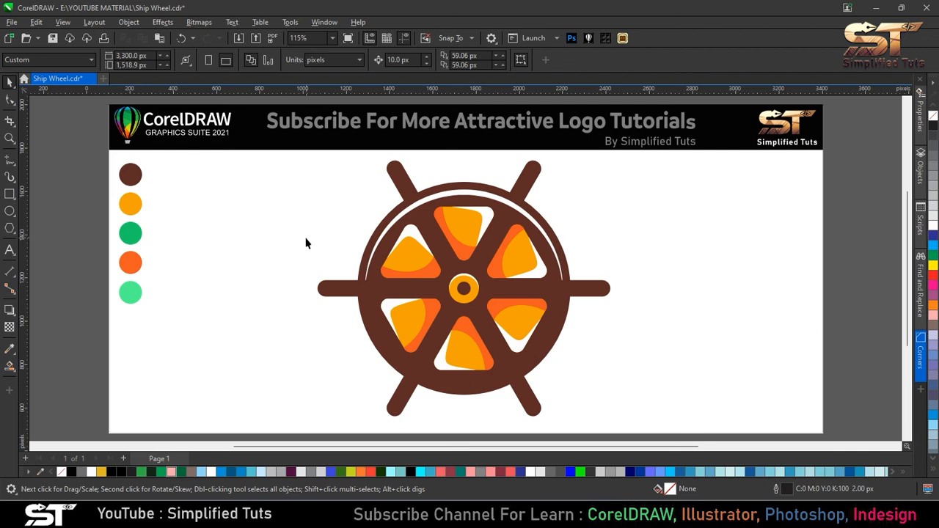
pyautogui.click(454, 288)
pyautogui.click(419, 213)
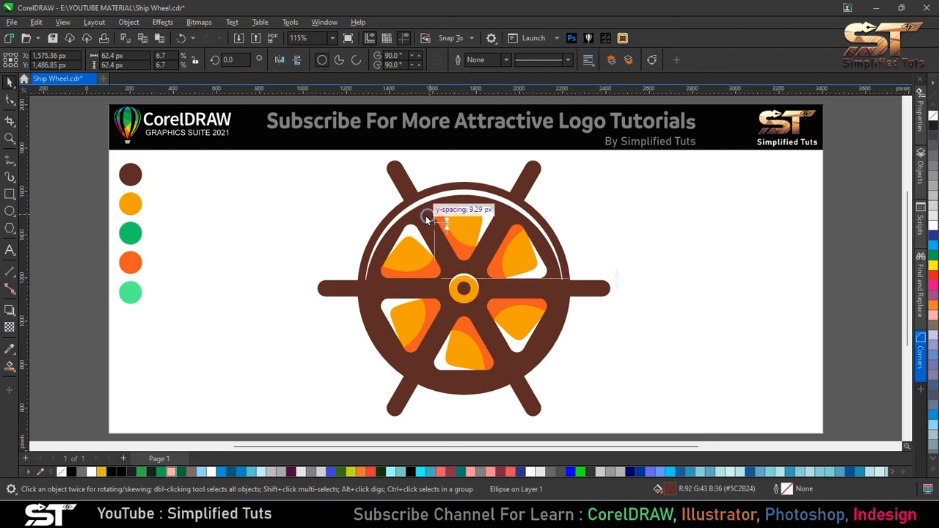
pyautogui.scroll(5, 416, 215)
pyautogui.moveTo(424, 212); pyautogui.dragTo(428, 207)
pyautogui.click(932, 234)
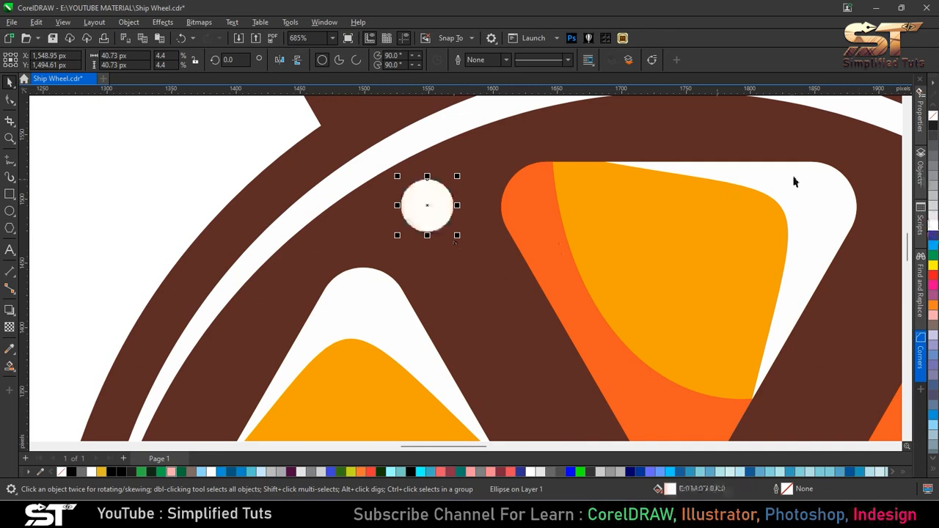
# Step: Sample the yellow-orange of a wheel segment and apply it to the small dot on the upper-left spoke
pyautogui.scroll(-4, 455, 242)
pyautogui.press('i')
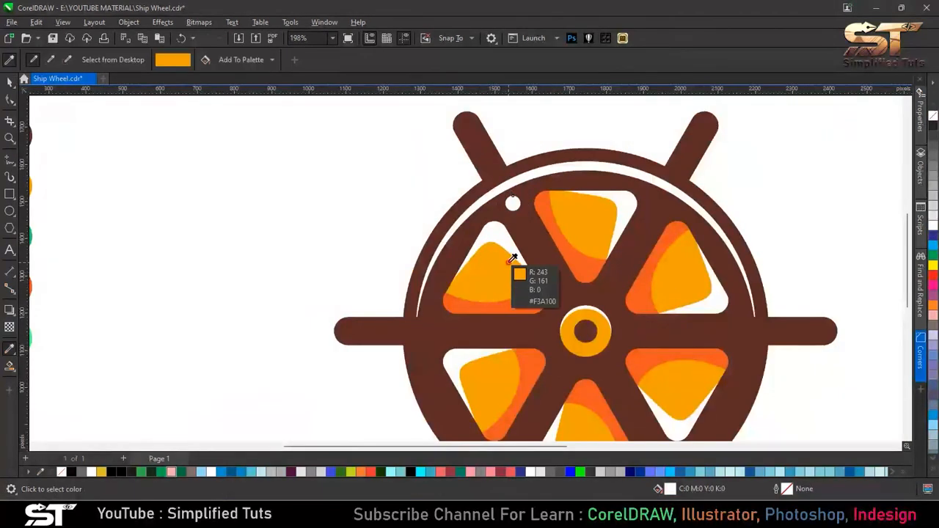
pyautogui.click(515, 264)
pyautogui.click(512, 204)
pyautogui.click(9, 84)
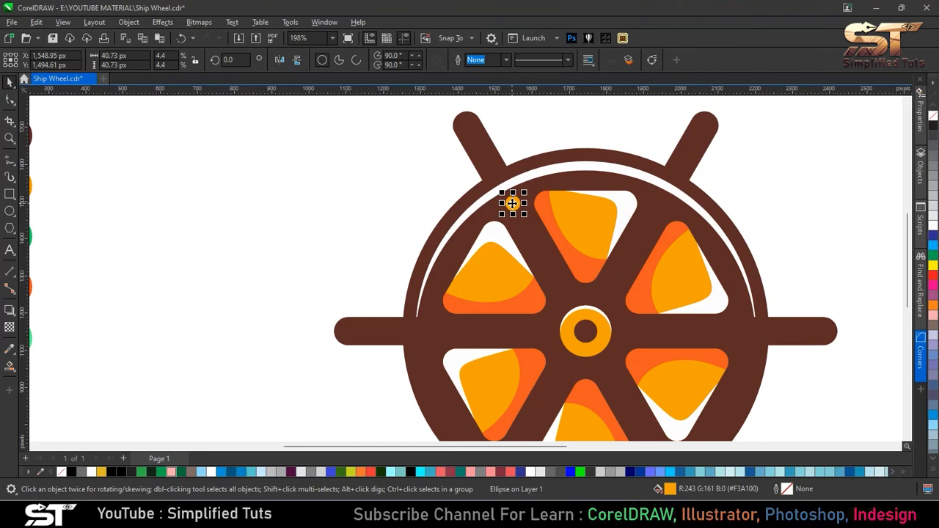
# Step: Rotate copies of the dot around the hub's centre to place six evenly spaced dots, one on each spoke
pyautogui.click(513, 203)
pyautogui.moveTo(513, 203); pyautogui.dragTo(589, 330)
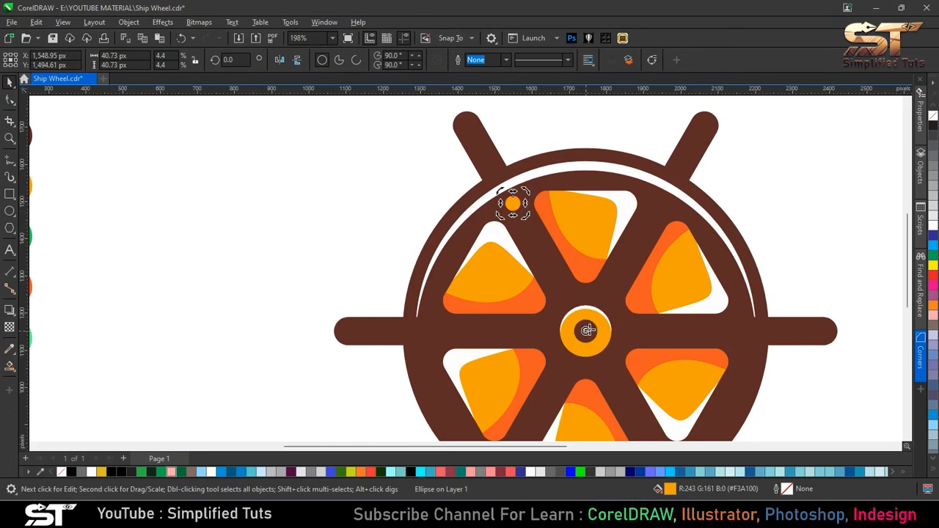
pyautogui.moveTo(526, 192); pyautogui.dragTo(700, 202)
pyautogui.rightClick(699, 202)
pyautogui.scroll(-2, 567, 209)
pyautogui.hotkey('ctrl', 'r')
pyautogui.hotkey('ctrl', 'r')
pyautogui.hotkey('ctrl', 'r')
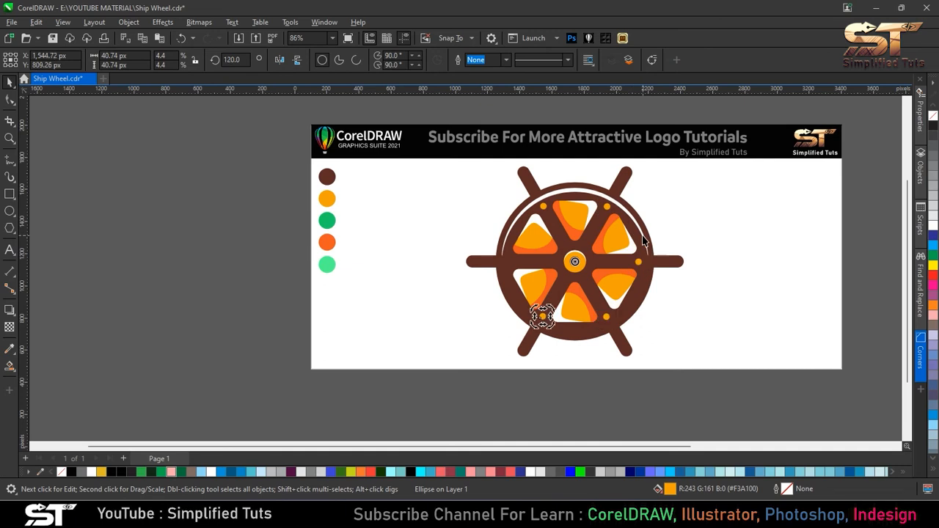
pyautogui.hotkey('ctrl', 'r')
pyautogui.press('Escape')
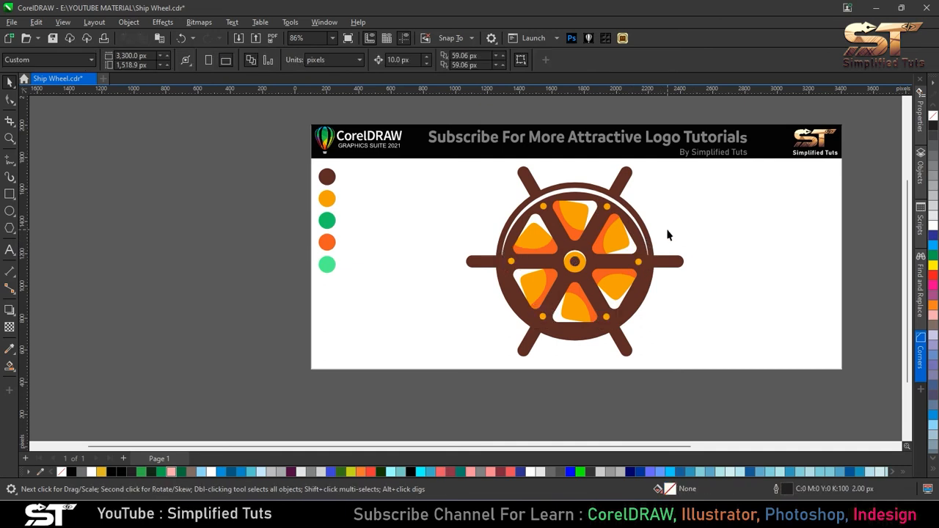
# Step: Try to enlarge the top orange segment group about its centre to about 111.6%
pyautogui.scroll(5, 652, 220)
pyautogui.scroll(3, 516, 214)
pyautogui.click(516, 199)
pyautogui.moveTo(557, 171)
pyautogui.mouseDown()
pyautogui.moveTo(565, 153)
pyautogui.moveTo(564, 161)
pyautogui.mouseUp()
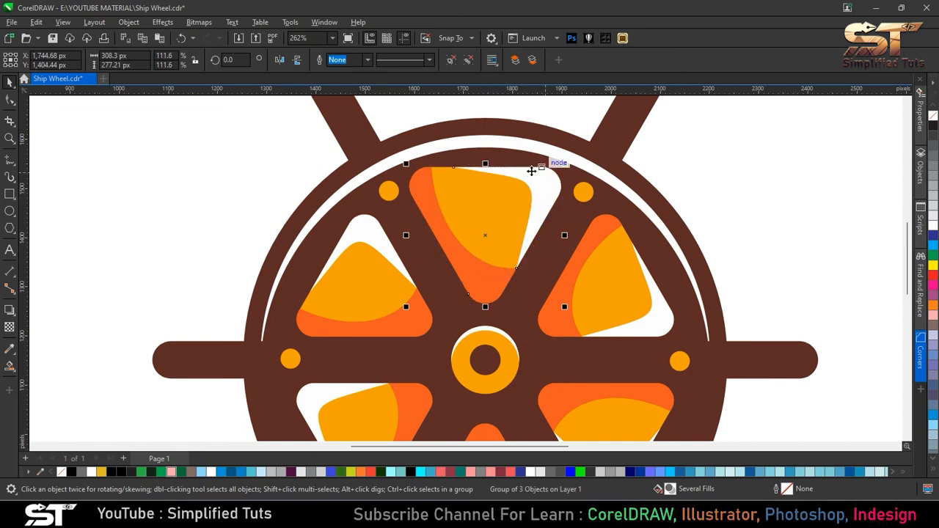
pyautogui.scroll(-4, 543, 191)
pyautogui.hotkey('ctrl', 'z')
# Step: Enlarge the top orange segment group about its centre to about 105.5%
pyautogui.scroll(4, 485, 175)
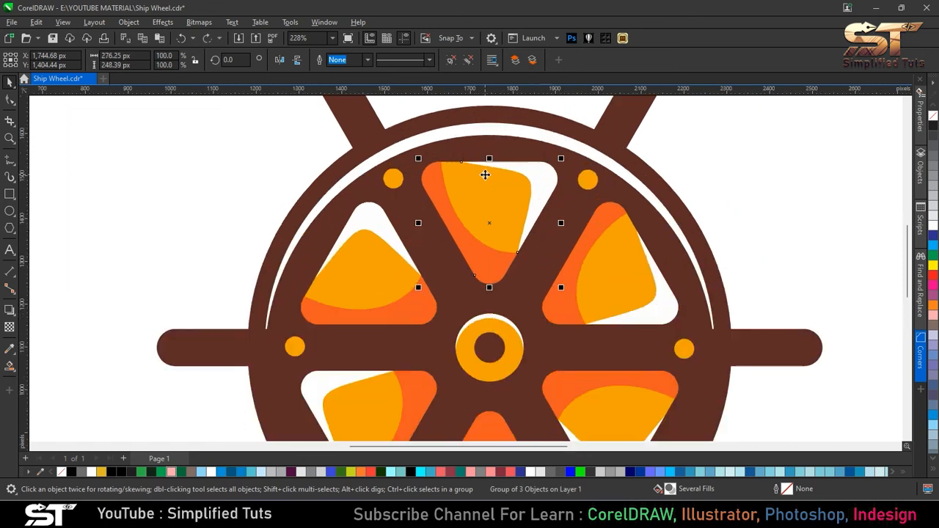
pyautogui.scroll(-3, 484, 187)
pyautogui.scroll(7, 524, 168)
pyautogui.moveTo(539, 165); pyautogui.dragTo(541, 160)
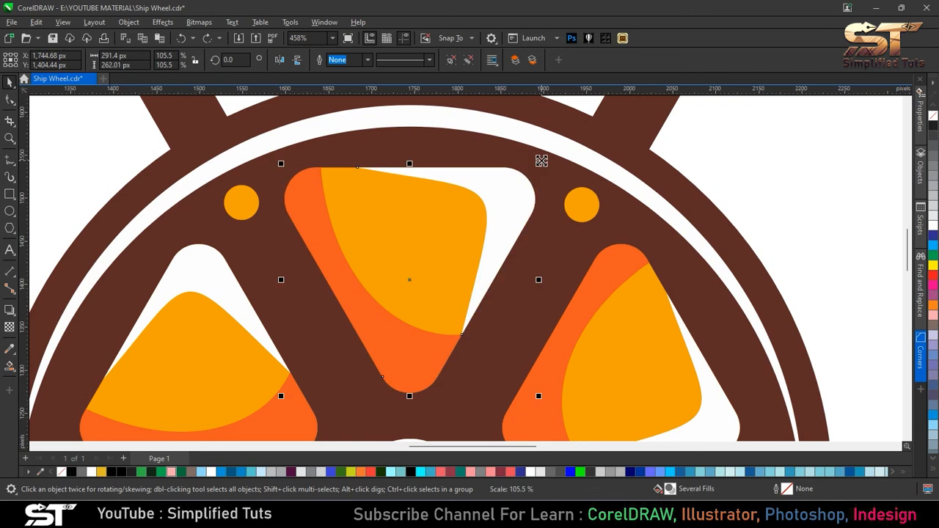
# Step: Repeat the top segment's enlargement on each of the other five orange segment groups
pyautogui.scroll(-8, 463, 215)
pyautogui.click(521, 283)
pyautogui.hotkey('ctrl', 'r')
pyautogui.click(514, 351)
pyautogui.hotkey('ctrl', 'r')
pyautogui.click(446, 396)
pyautogui.hotkey('ctrl', 'r')
pyautogui.click(374, 358)
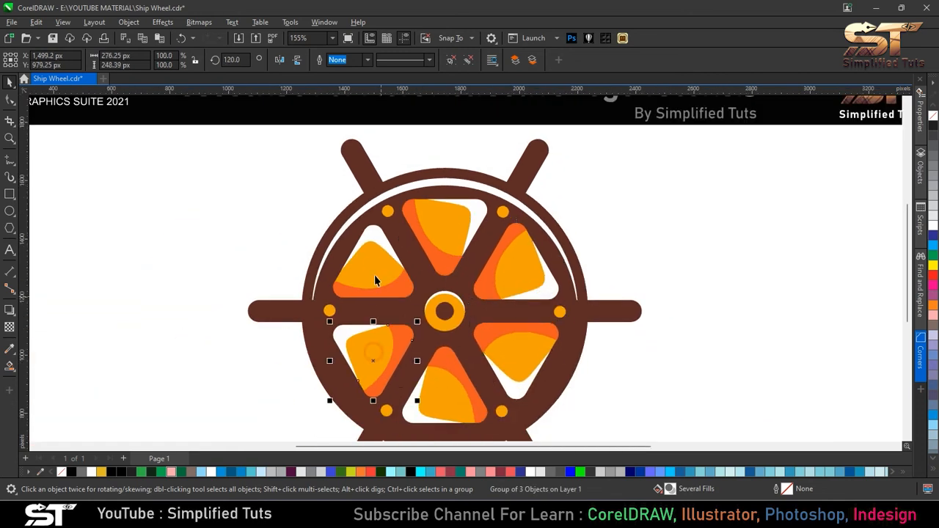
pyautogui.hotkey('ctrl', 'r')
pyautogui.click(374, 274)
pyautogui.hotkey('ctrl', 'r')
pyautogui.press('Escape')
pyautogui.hotkey('ctrl', 'a')
pyautogui.press('Escape')
pyautogui.hotkey('shift', 'F4')
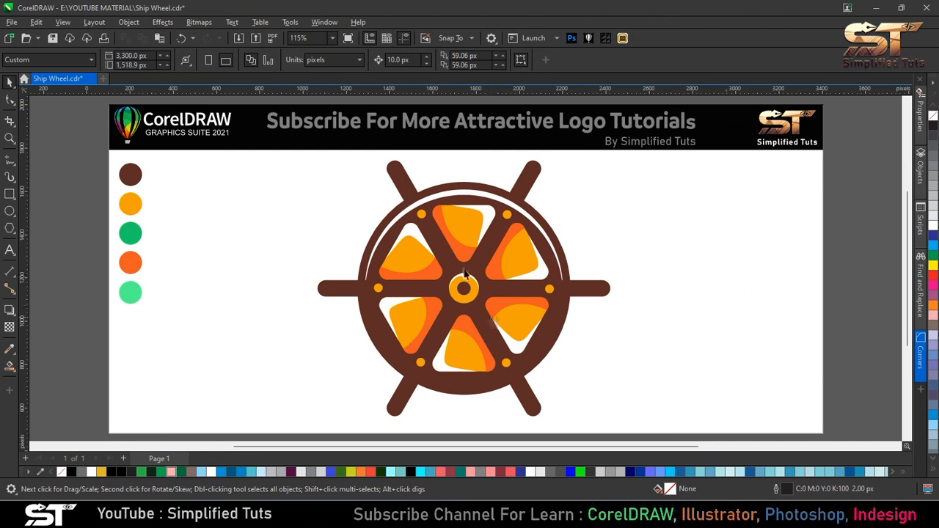
# Step: Draw a closed, slanted freehand triangle beside the wheel, about 271 px wide and 419 px high
pyautogui.click(9, 158)
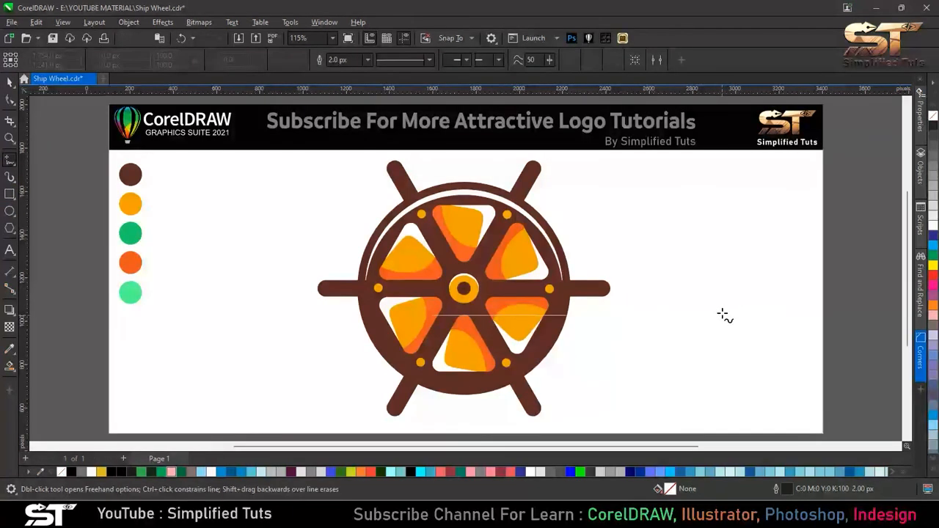
pyautogui.click(786, 237)
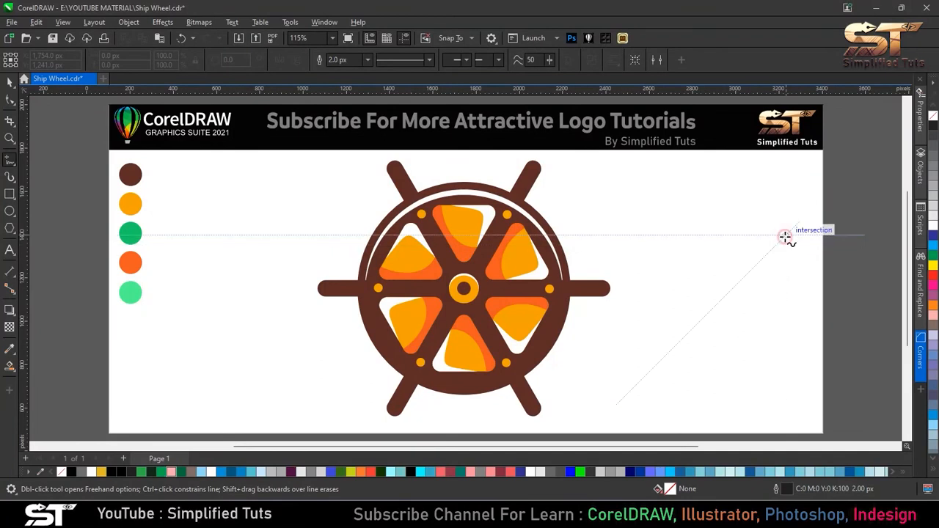
pyautogui.doubleClick(726, 326)
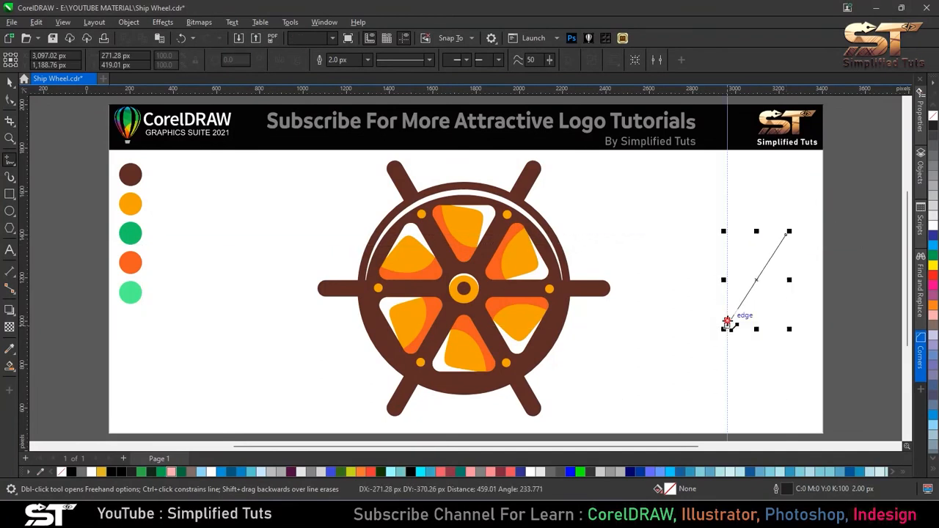
pyautogui.doubleClick(786, 289)
pyautogui.click(786, 234)
# Step: Convert the triangle's sides to curves, bow the outer side outward and remove the extra corner node to form a half-leaf
pyautogui.click(10, 99)
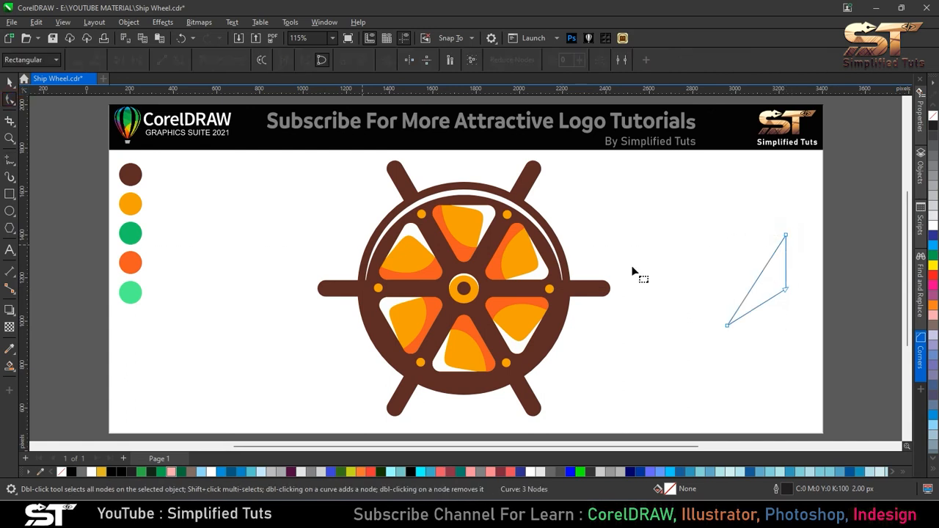
pyautogui.moveTo(840, 372); pyautogui.dragTo(840, 372)
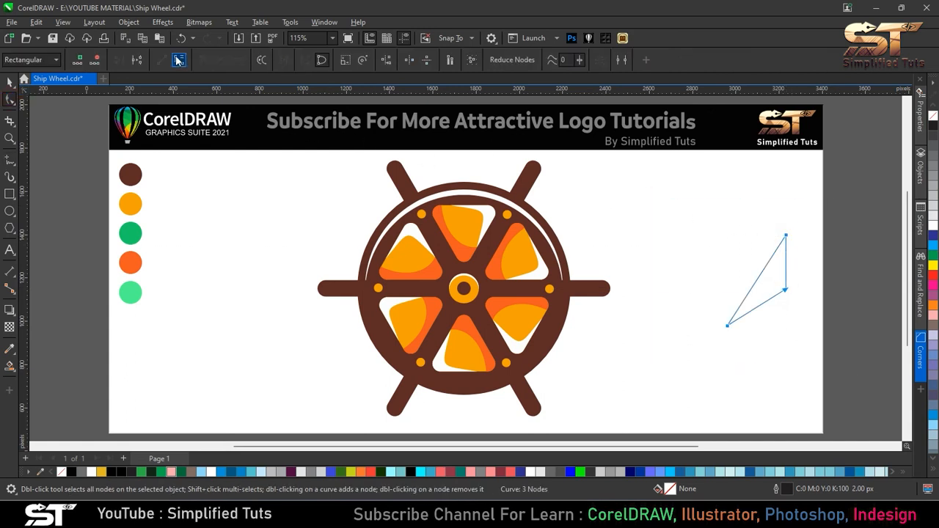
pyautogui.click(801, 248)
pyautogui.click(764, 303)
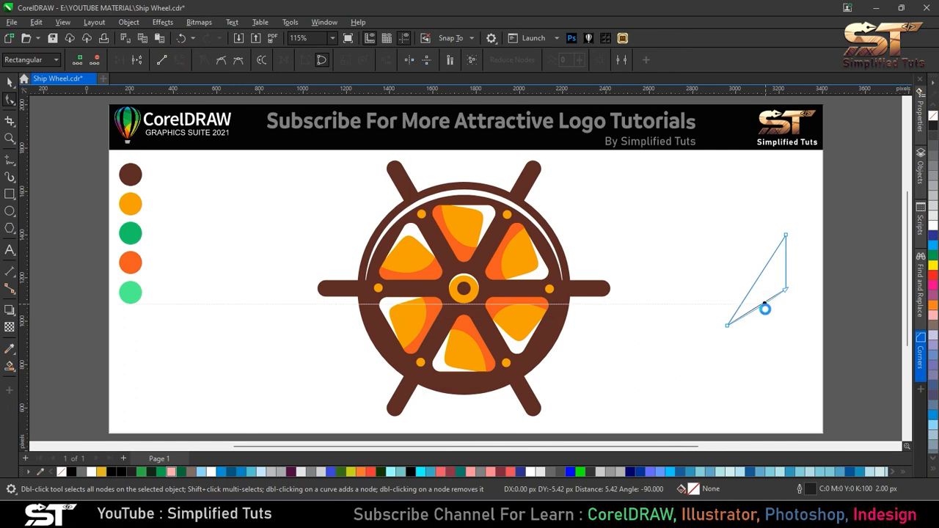
pyautogui.moveTo(765, 305); pyautogui.dragTo(764, 311)
pyautogui.click(63, 23)
pyautogui.click(105, 272)
pyautogui.moveTo(786, 260); pyautogui.dragTo(722, 266)
pyautogui.doubleClick(786, 290)
# Step: Create a horizontally mirrored copy of the half-leaf that meets the original at its lower tip
pyautogui.click(10, 83)
pyautogui.click(747, 284)
pyautogui.click(752, 287)
pyautogui.rightClick(722, 265)
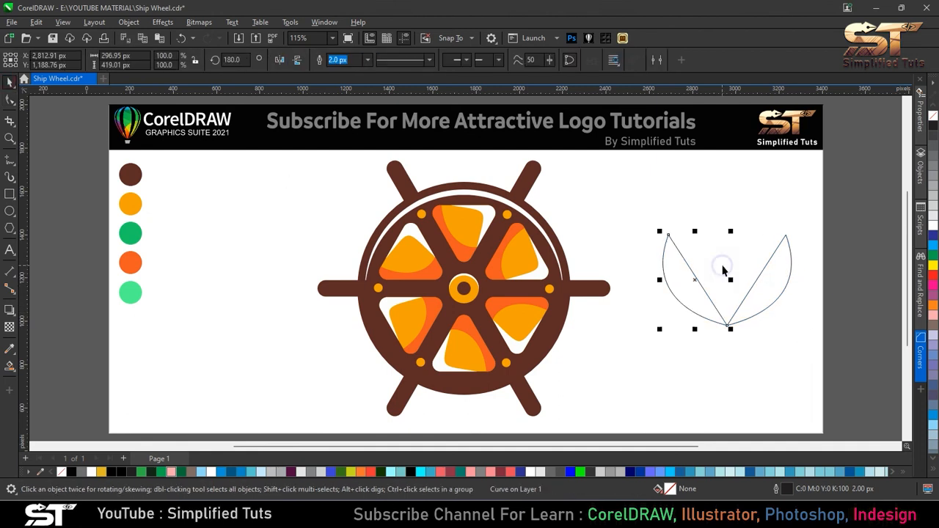
# Step: Move and rotate the mirrored half-leaf so its straight edge faces the original and their upper tips meet
pyautogui.click(676, 257)
pyautogui.moveTo(731, 231); pyautogui.dragTo(768, 283)
pyautogui.click(740, 287)
pyautogui.click(702, 280)
pyautogui.moveTo(700, 275); pyautogui.dragTo(755, 270)
pyautogui.scroll(5, 759, 248)
pyautogui.click(790, 223)
pyautogui.moveTo(801, 205); pyautogui.dragTo(848, 226)
# Step: Rotate the left half-leaf slightly about the shared upper tip to narrow the gap between the two halves
pyautogui.scroll(12, 807, 235)
pyautogui.scroll(-10, 847, 227)
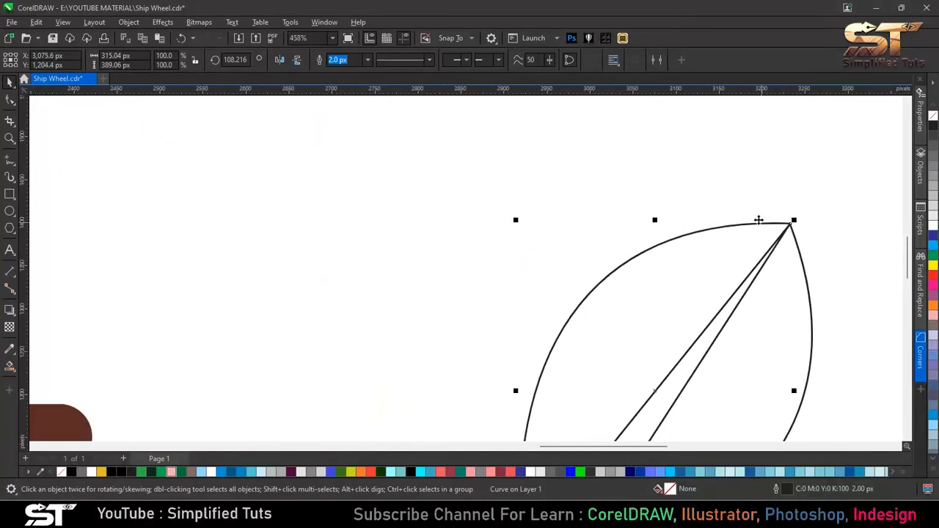
pyautogui.click(703, 316)
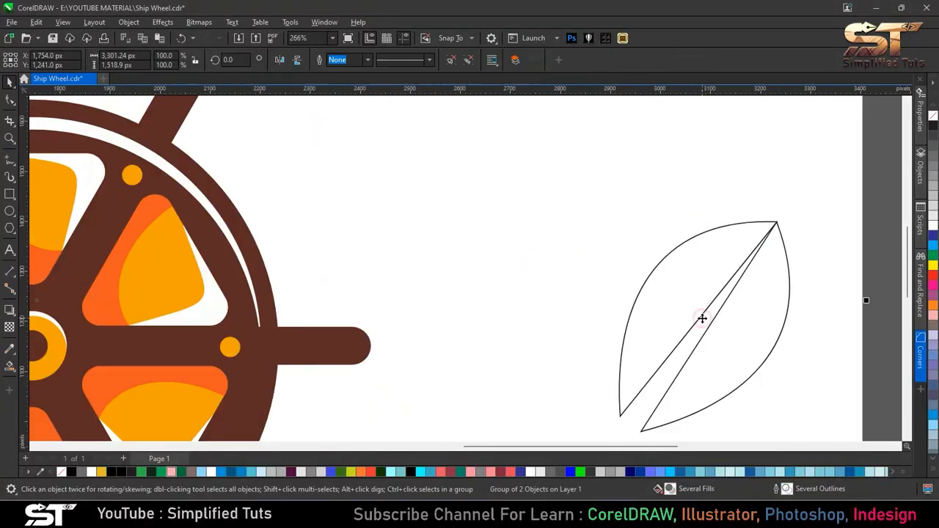
pyautogui.click(698, 328)
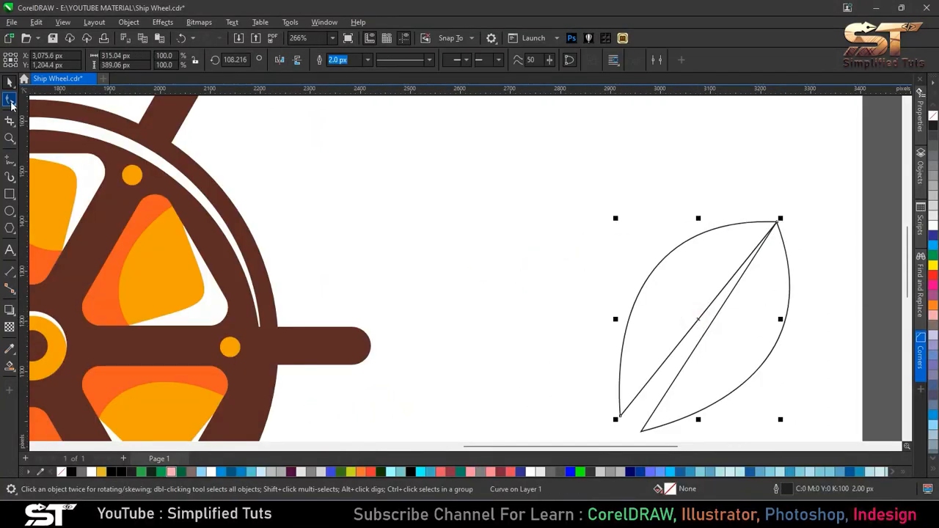
pyautogui.click(711, 274)
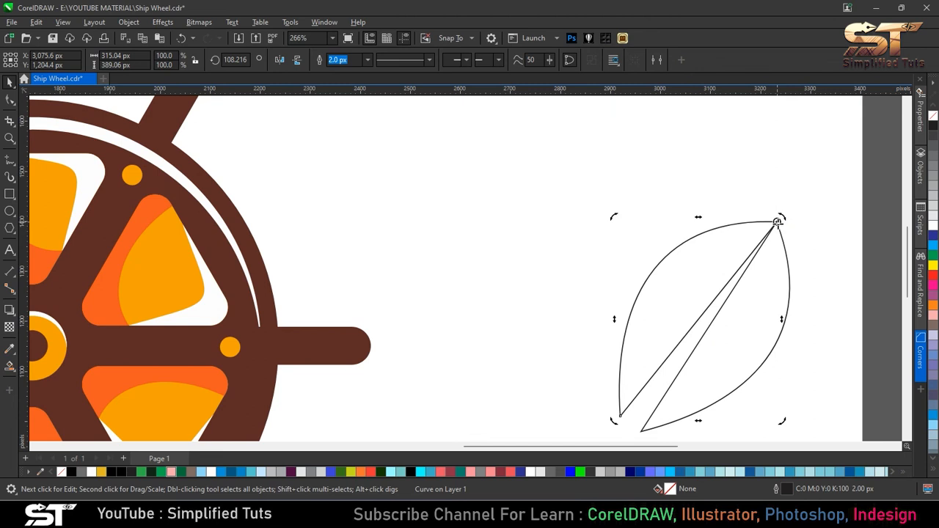
pyautogui.moveTo(613, 422); pyautogui.dragTo(622, 432)
pyautogui.click(730, 334)
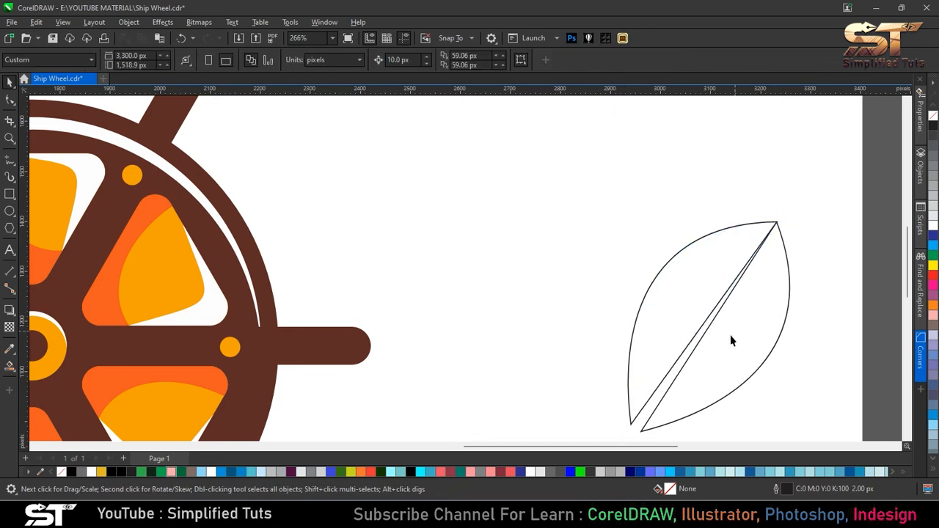
# Step: Try reshaping the right half-leaf's inner edge by adjusting its nodes and curve
pyautogui.click(9, 101)
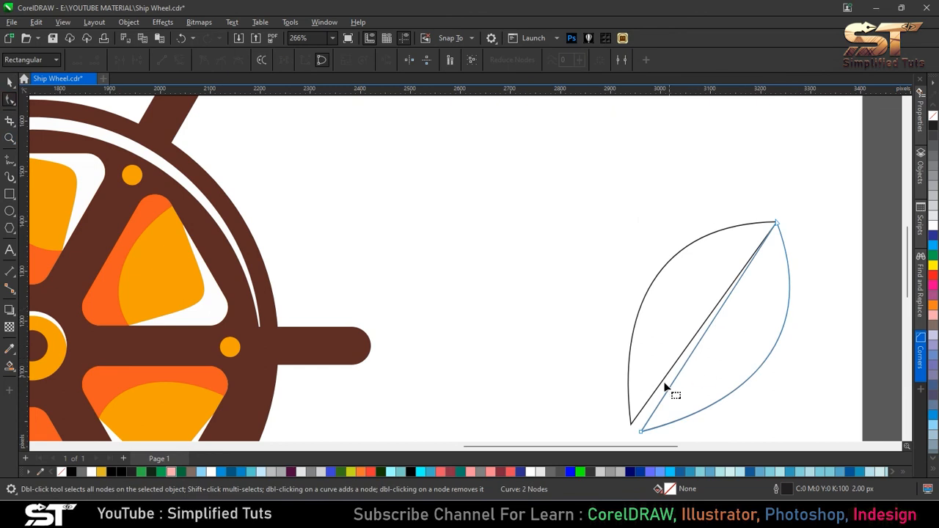
pyautogui.click(642, 430)
pyautogui.moveTo(686, 357); pyautogui.dragTo(679, 353)
pyautogui.moveTo(610, 389); pyautogui.dragTo(664, 442)
pyautogui.scroll(1, 688, 340)
pyautogui.moveTo(671, 342); pyautogui.dragTo(688, 347)
pyautogui.scroll(-1, 698, 352)
pyautogui.moveTo(755, 247); pyautogui.dragTo(768, 266)
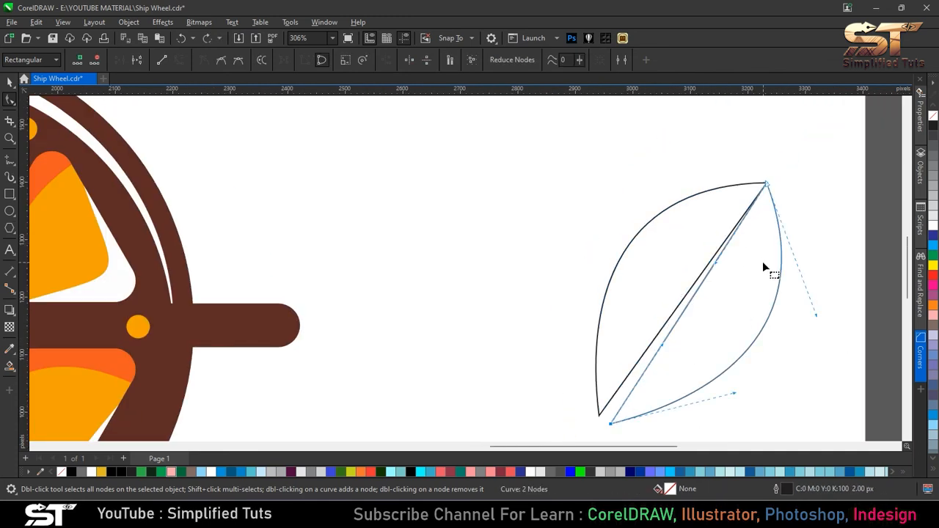
pyautogui.click(10, 85)
pyautogui.scroll(-3, 707, 322)
pyautogui.scroll(1, 698, 334)
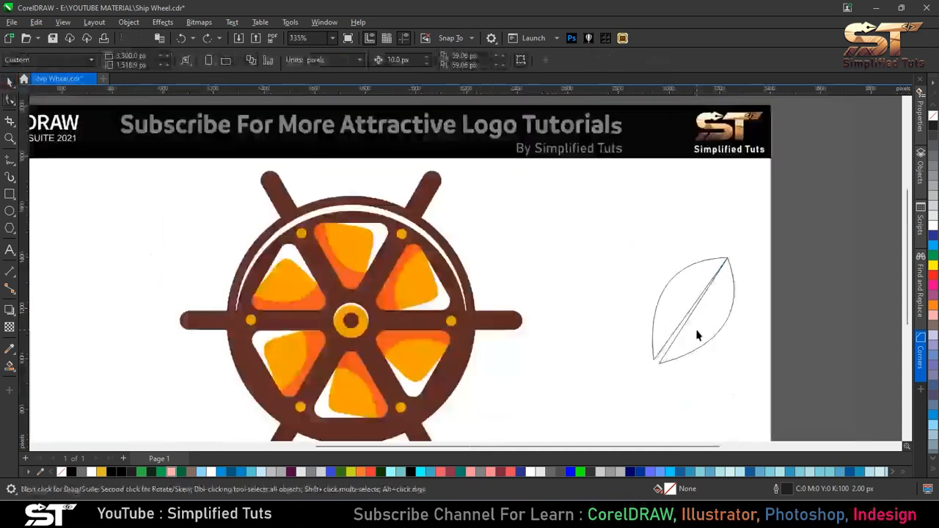
pyautogui.scroll(-1, 693, 330)
# Step: Delete the right half-leaf and place a vertically mirrored copy of the left half beside it
pyautogui.click(7, 351)
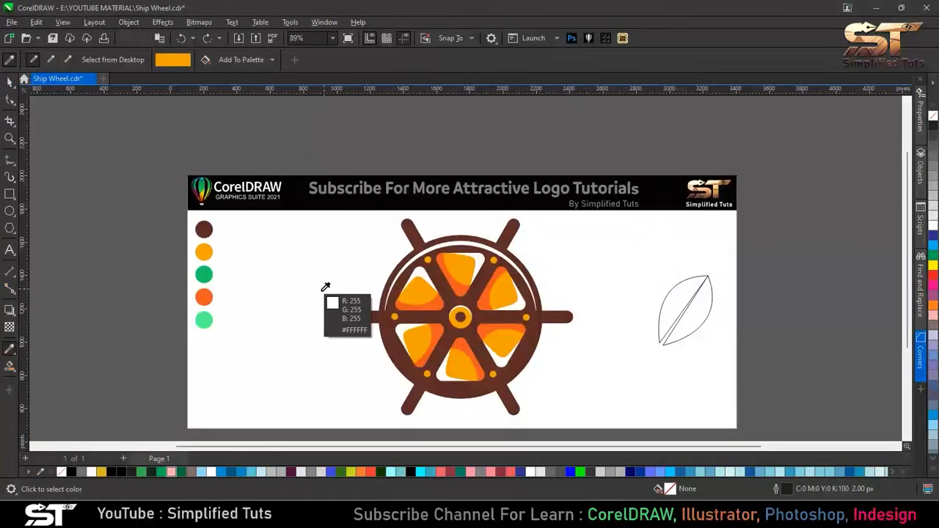
pyautogui.press('space')
pyautogui.scroll(3, 682, 308)
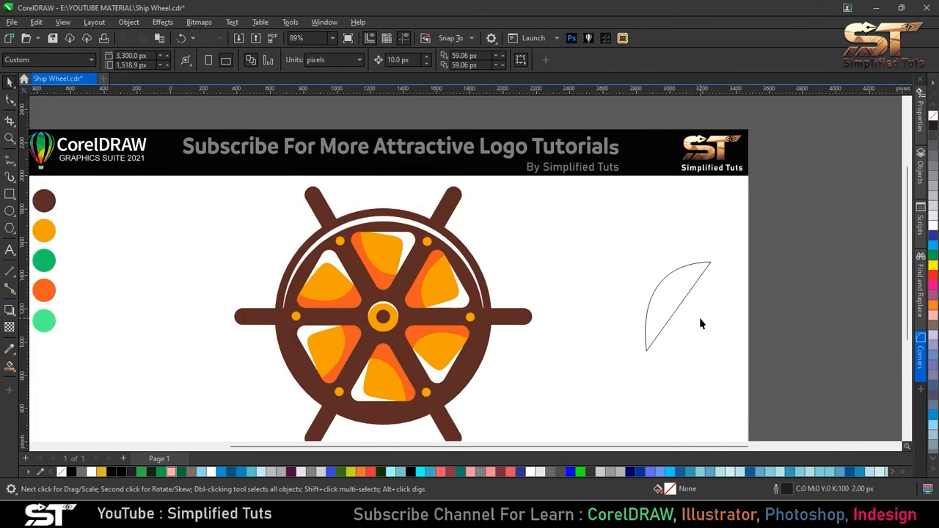
pyautogui.click(658, 271)
pyautogui.click(657, 270)
pyautogui.moveTo(658, 272); pyautogui.dragTo(737, 279)
pyautogui.click(297, 59)
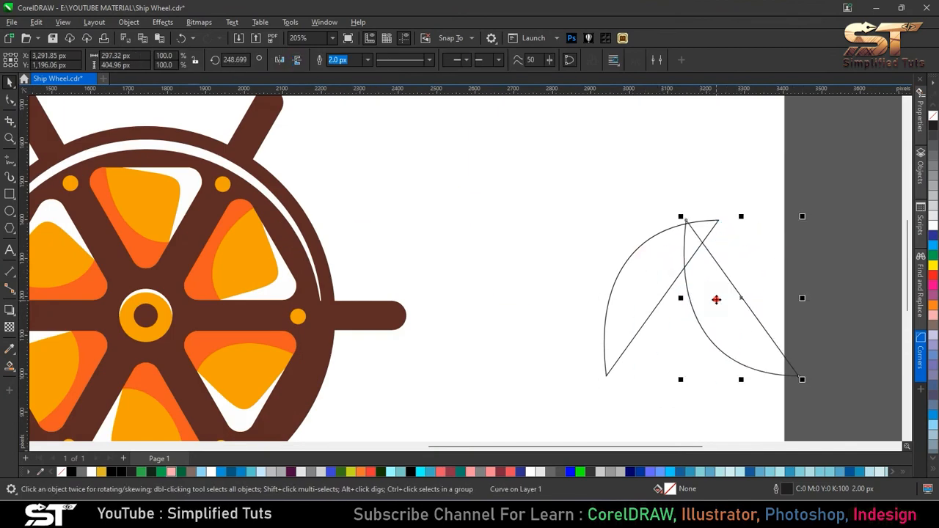
# Step: Mirror the right half-leaf horizontally and move it so its straight edge meets the left half's straight edge
pyautogui.click(279, 59)
pyautogui.moveTo(792, 245); pyautogui.dragTo(716, 220)
pyautogui.scroll(6, 719, 221)
pyautogui.hotkey('ctrl', 'z')
pyautogui.scroll(-5, 702, 210)
pyautogui.scroll(-1, 705, 245)
# Step: Rotate the right half-leaf slightly about its upper tip and shift it so the base opens into a narrow gap
pyautogui.click(697, 240)
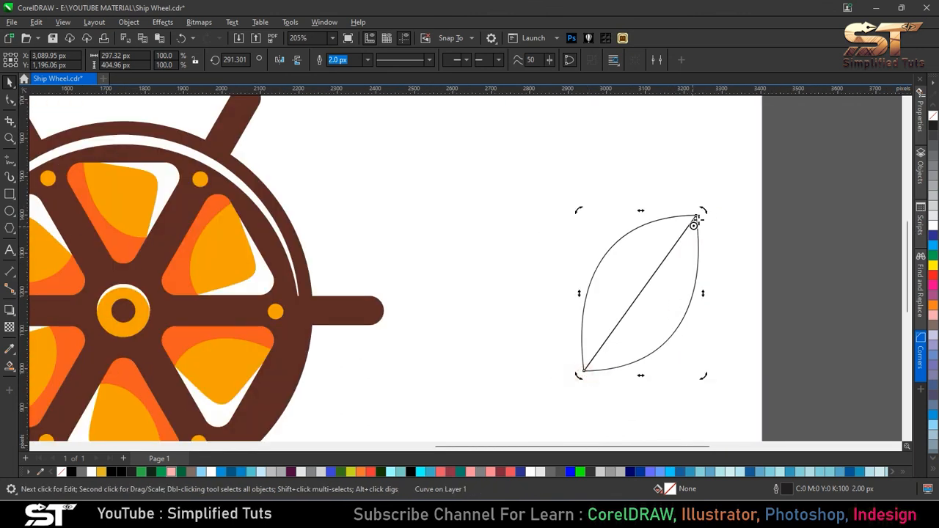
pyautogui.moveTo(575, 387)
pyautogui.mouseDown()
pyautogui.moveTo(582, 375)
pyautogui.moveTo(589, 381)
pyautogui.mouseUp()
pyautogui.click(668, 256)
pyautogui.scroll(3, 696, 222)
pyautogui.moveTo(693, 259); pyautogui.dragTo(687, 254)
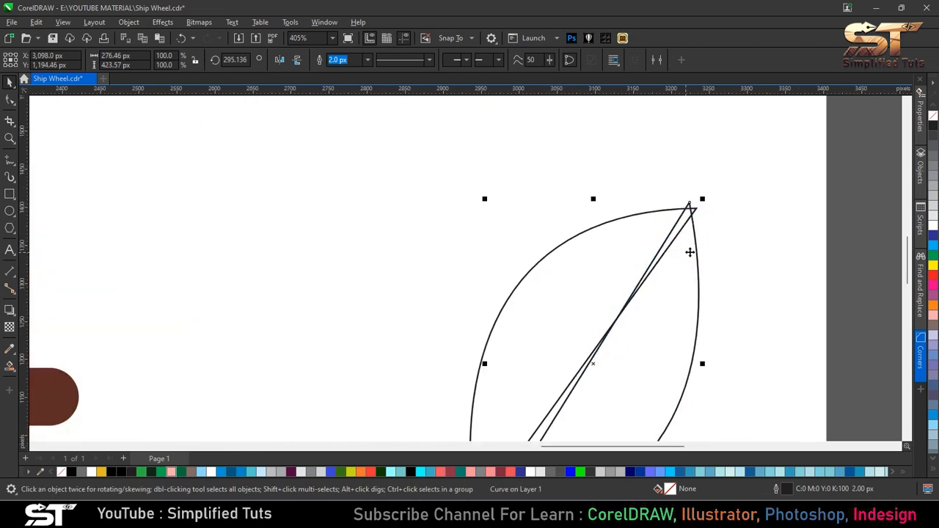
# Step: Try rotating the right half-leaf a little further and enlarging it to 102.2%
pyautogui.scroll(-1, 689, 251)
pyautogui.click(693, 251)
pyautogui.moveTo(703, 214); pyautogui.dragTo(705, 212)
pyautogui.press('Escape')
pyautogui.moveTo(685, 289); pyautogui.dragTo(686, 283)
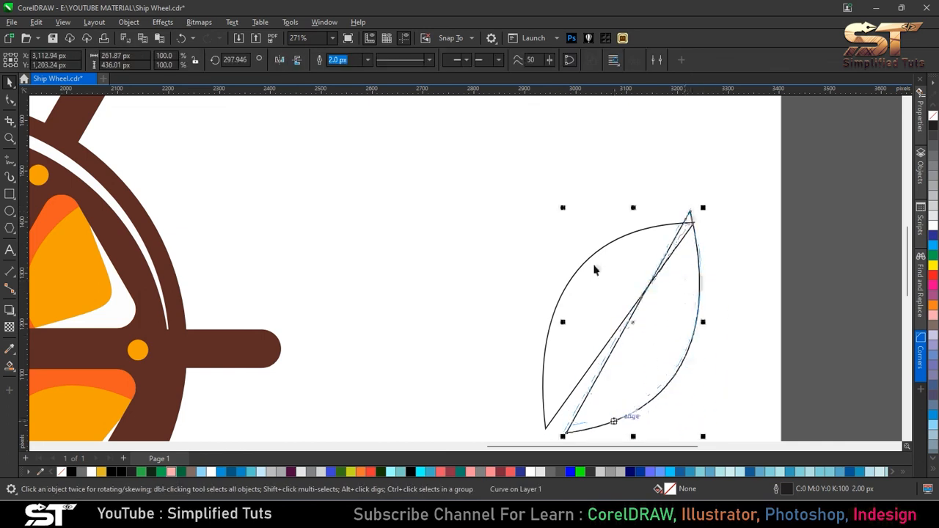
pyautogui.scroll(1, 570, 386)
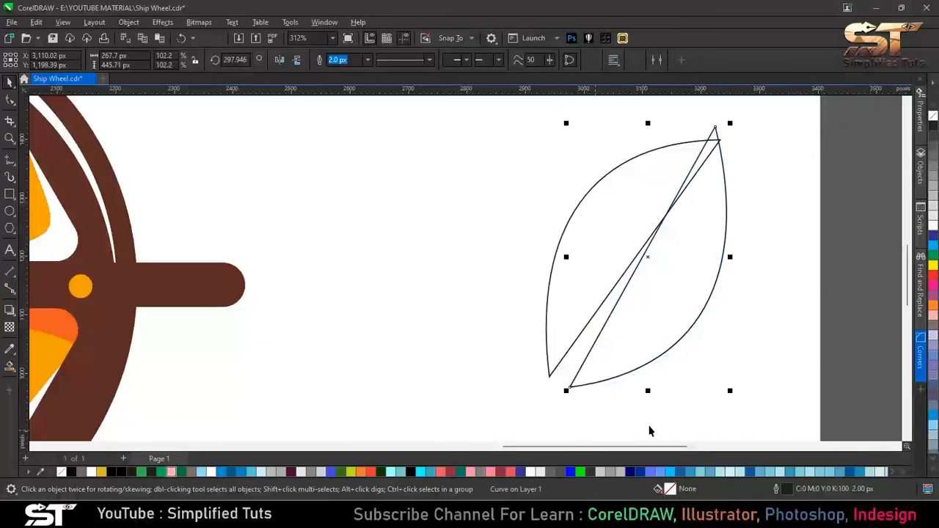
# Step: Try another small rotation of the enlarged right half-leaf about its upper tip
pyautogui.scroll(5, 566, 387)
pyautogui.scroll(-9, 600, 273)
pyautogui.scroll(5, 625, 194)
pyautogui.scroll(-3, 623, 192)
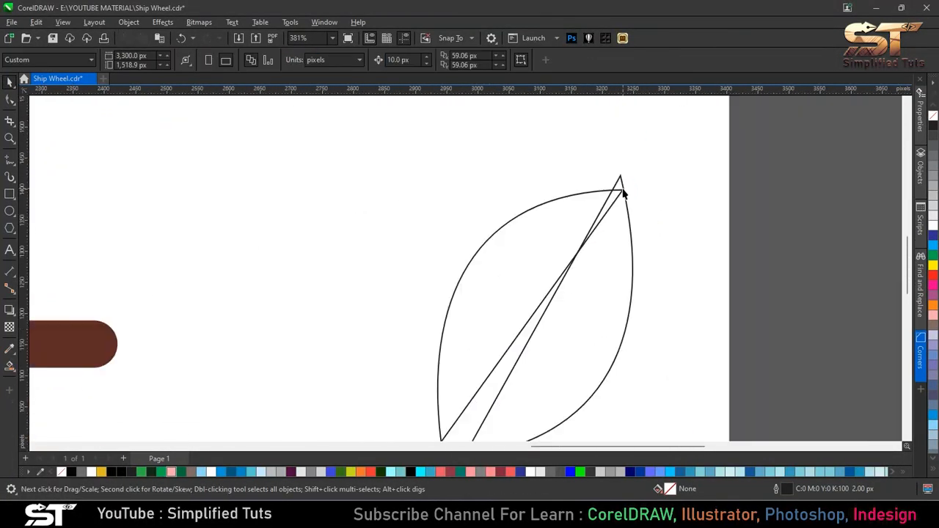
pyautogui.scroll(-1, 623, 192)
pyautogui.click(597, 292)
pyautogui.click(597, 292)
pyautogui.moveTo(639, 174); pyautogui.dragTo(645, 169)
# Step: Undo the extra rotations and the enlargement of the right half-leaf
pyautogui.hotkey('ctrl', 'z')
pyautogui.click(686, 272)
pyautogui.hotkey('ctrl', 'z')
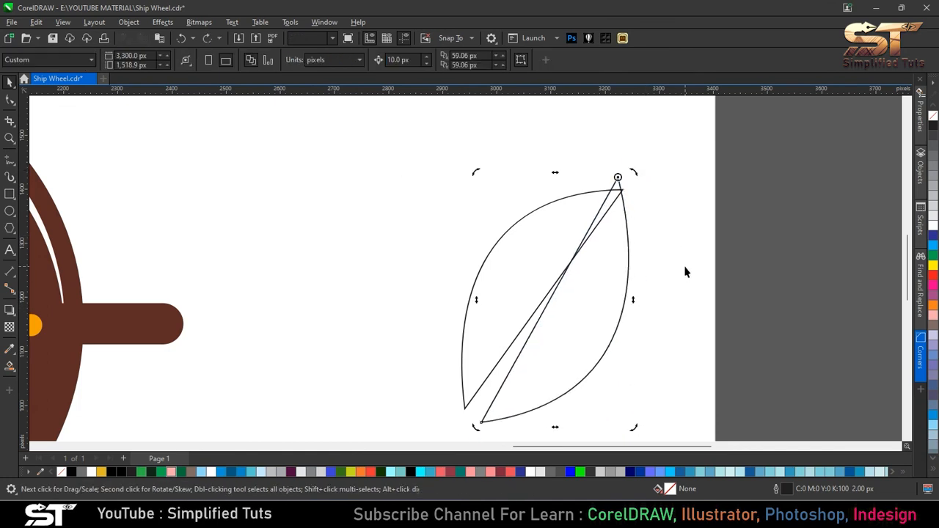
pyautogui.hotkey('ctrl', 'z')
pyautogui.hotkey('ctrl', 'z')
pyautogui.hotkey('ctrl', 'z')
pyautogui.hotkey('ctrl', 'z')
# Step: Use Smart Fill to create filled shapes from the left half, the right half and the thin overlap at the leaf's tip
pyautogui.click(745, 245)
pyautogui.click(591, 230)
pyautogui.click(623, 239)
pyautogui.click(614, 245)
pyautogui.click(625, 251)
pyautogui.click(9, 366)
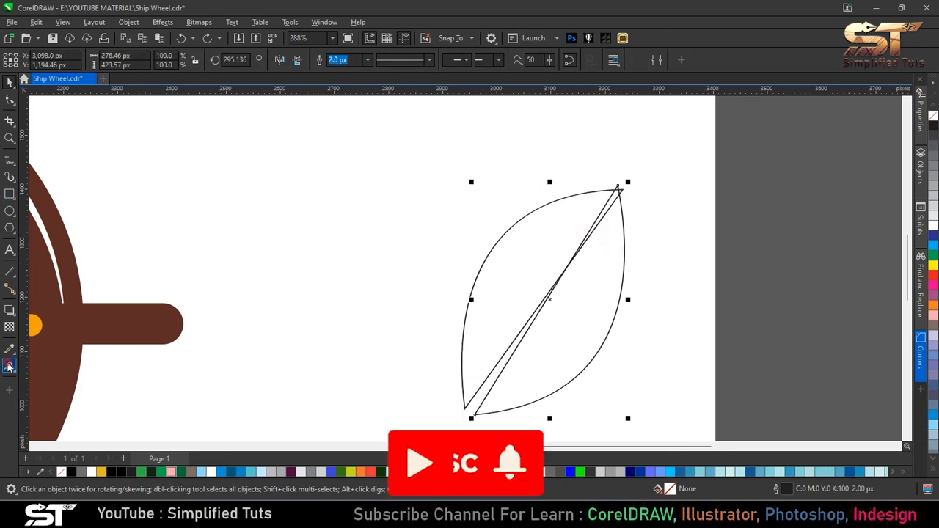
pyautogui.click(522, 276)
pyautogui.click(589, 293)
pyautogui.click(609, 204)
pyautogui.click(9, 82)
pyautogui.click(230, 148)
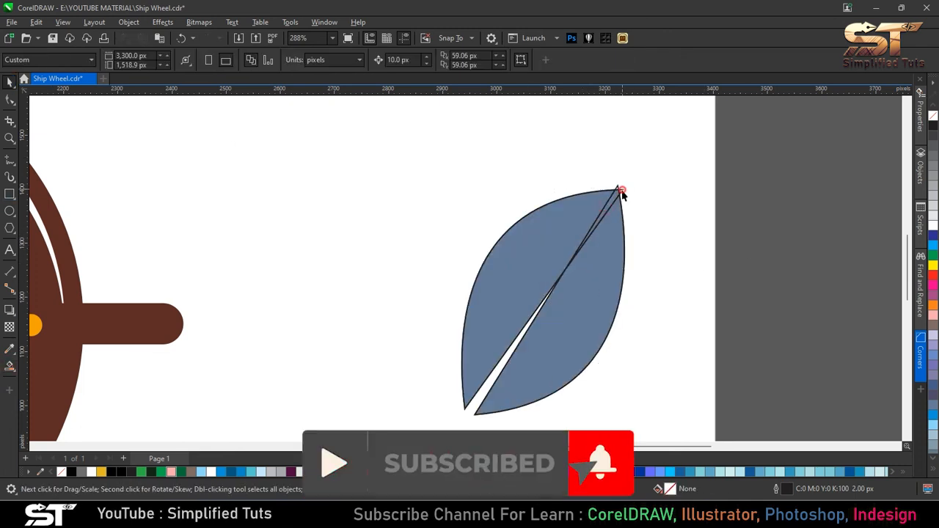
# Step: Remove the original half-leaf outlines, leaving only the three filled leaf shapes
pyautogui.scroll(2, 623, 183)
pyautogui.scroll(-2, 615, 165)
pyautogui.moveTo(763, 381); pyautogui.dragTo(810, 408)
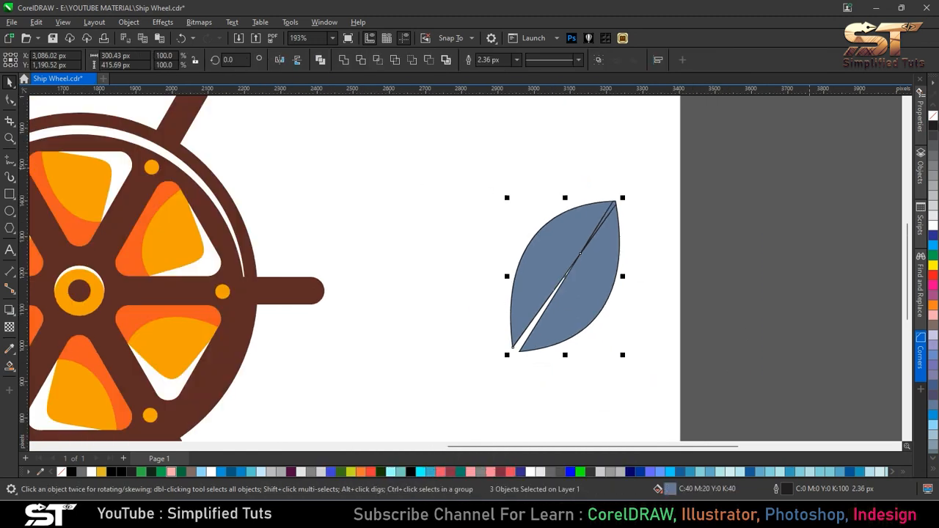
pyautogui.click(768, 218)
# Step: Weld the thin sliver at the leaf's tip to the left half-leaf
pyautogui.scroll(2, 571, 241)
pyautogui.click(636, 277)
pyautogui.click(670, 154)
pyautogui.keyDown('shift'); pyautogui.click(561, 240); pyautogui.keyUp('shift')
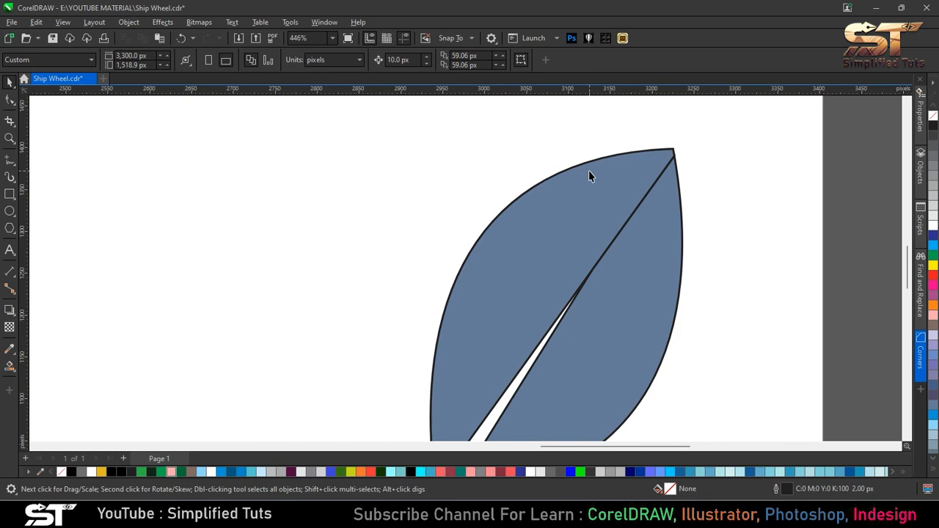
# Step: Fill the right half-leaf with light green and the left half with darker green sampled from the colour circles
pyautogui.scroll(-4, 588, 170)
pyautogui.press('i')
pyautogui.click(41, 282)
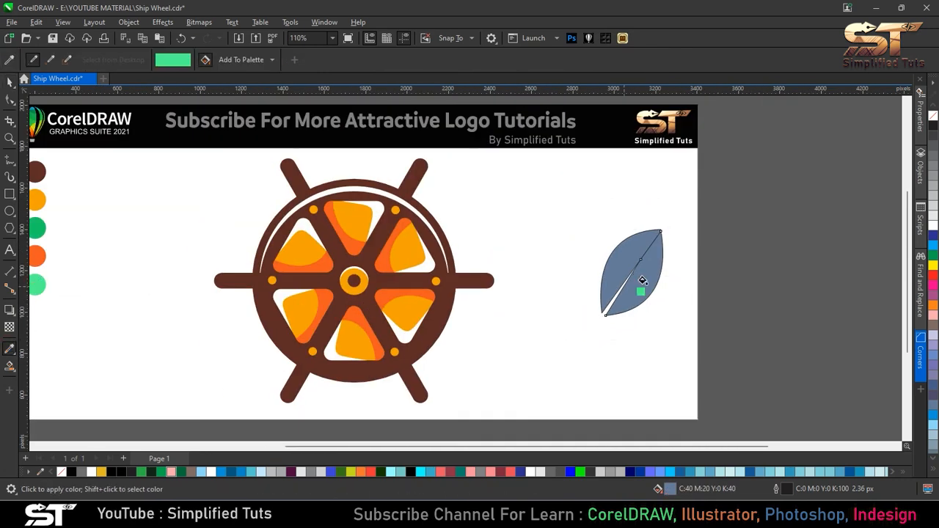
pyautogui.click(639, 283)
pyautogui.click(10, 83)
pyautogui.click(811, 236)
# Step: Remove the outlines from both leaf halves and group them into one leaf
pyautogui.moveTo(700, 207); pyautogui.dragTo(568, 327)
pyautogui.rightClick(933, 116)
pyautogui.press('F4')
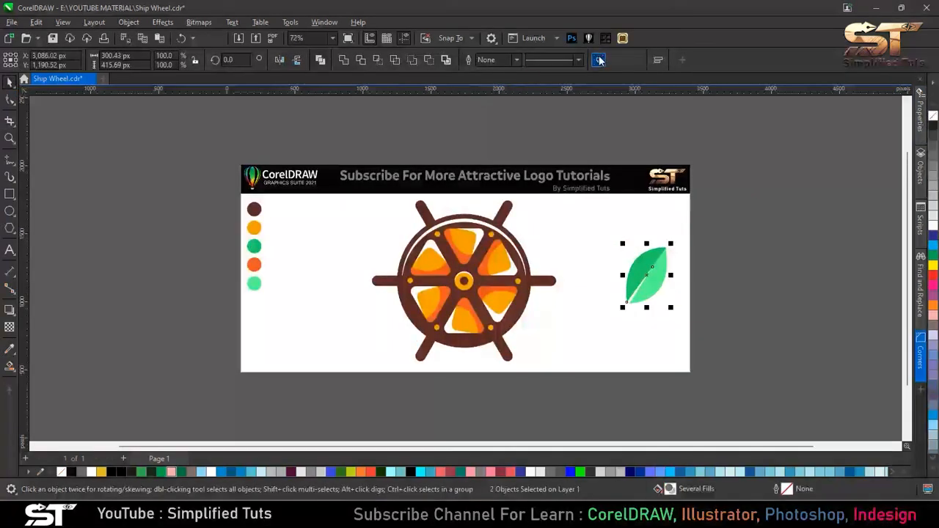
pyautogui.click(345, 59)
pyautogui.hotkey('ctrl', 'a')
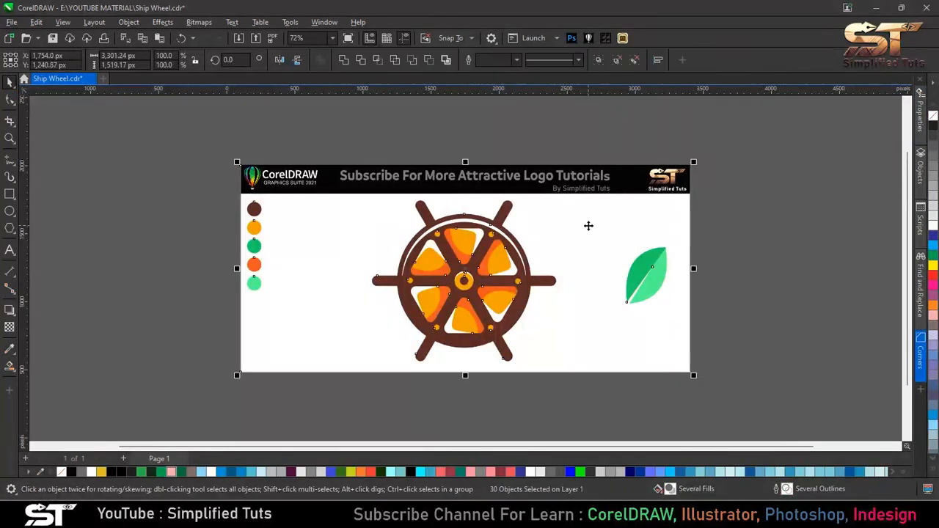
pyautogui.hotkey('shift', 'F2')
pyautogui.press('Escape')
# Step: Place a rotated copy of the leaf, enlarged to 141%, beside the original on its wheel-facing side with their bases close together
pyautogui.doubleClick(772, 269)
pyautogui.moveTo(736, 169); pyautogui.dragTo(717, 207)
pyautogui.rightClick(716, 207)
pyautogui.press('Escape')
pyautogui.moveTo(734, 239); pyautogui.dragTo(651, 219)
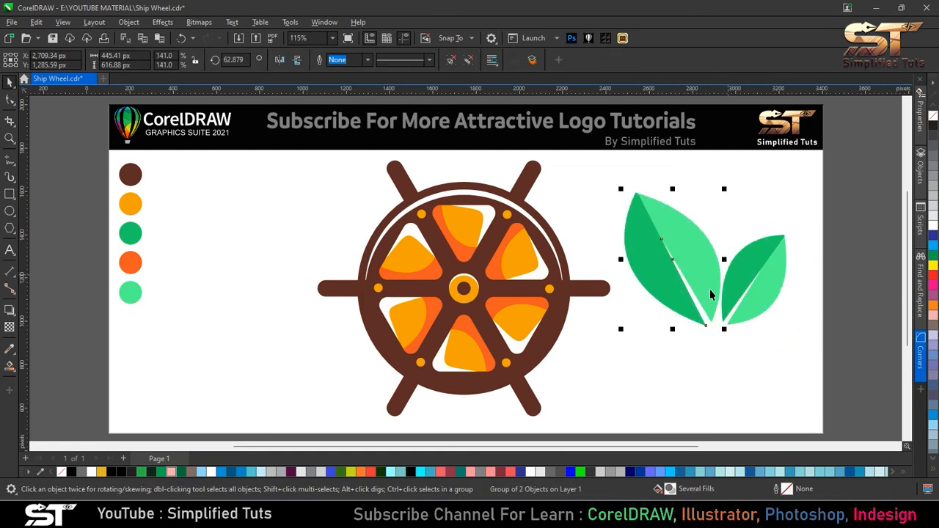